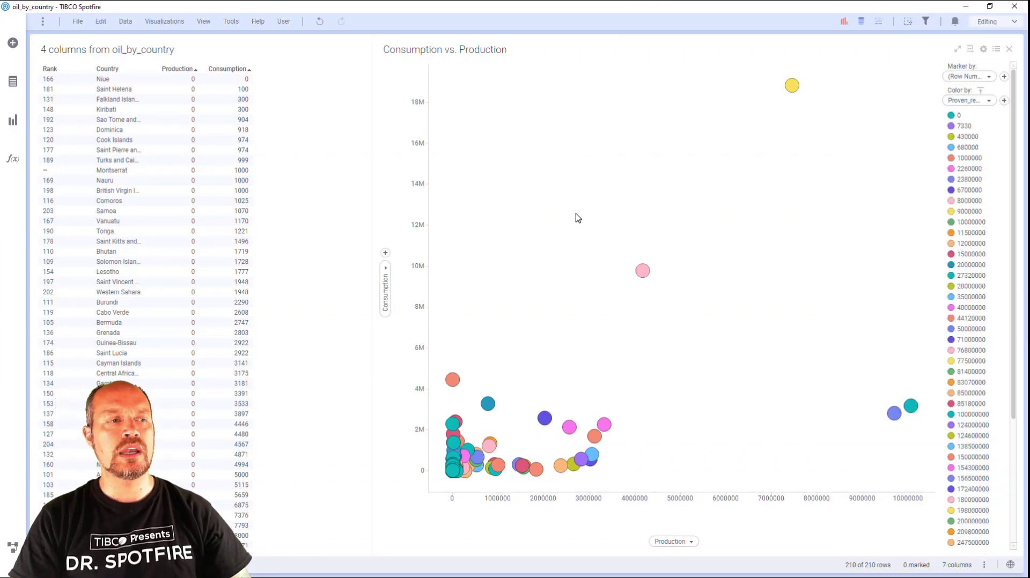
Step: Open the Options dialog and show the default Axis formatting settings
left_click(232, 23)
left_click(273, 462)
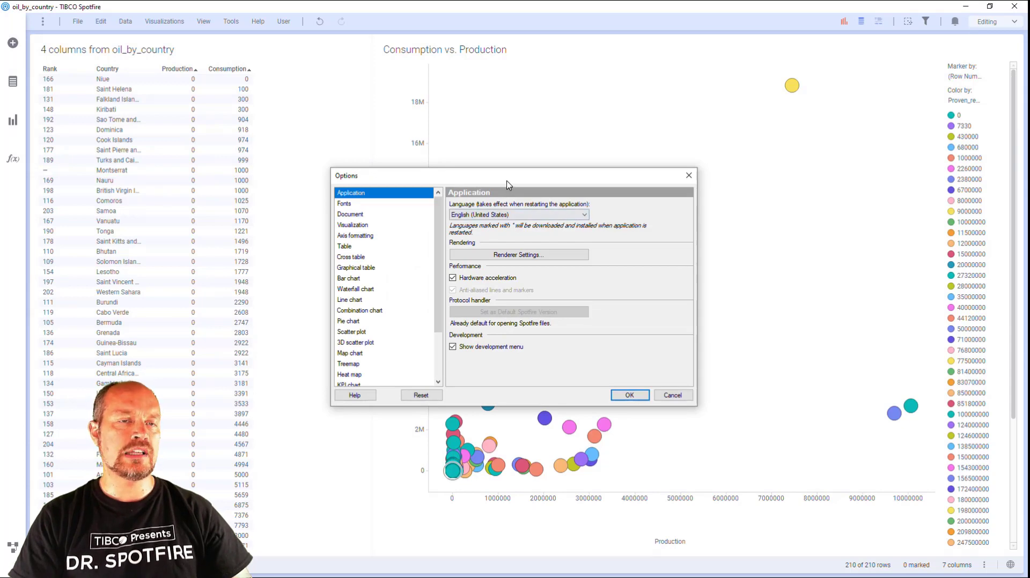
left_click_drag(507, 184, 530, 170)
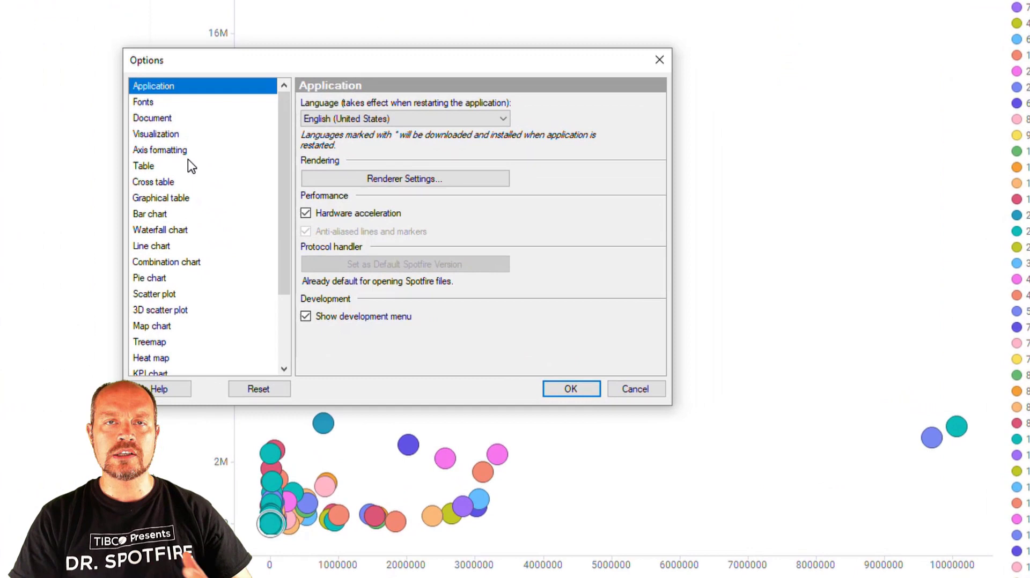
left_click(180, 152)
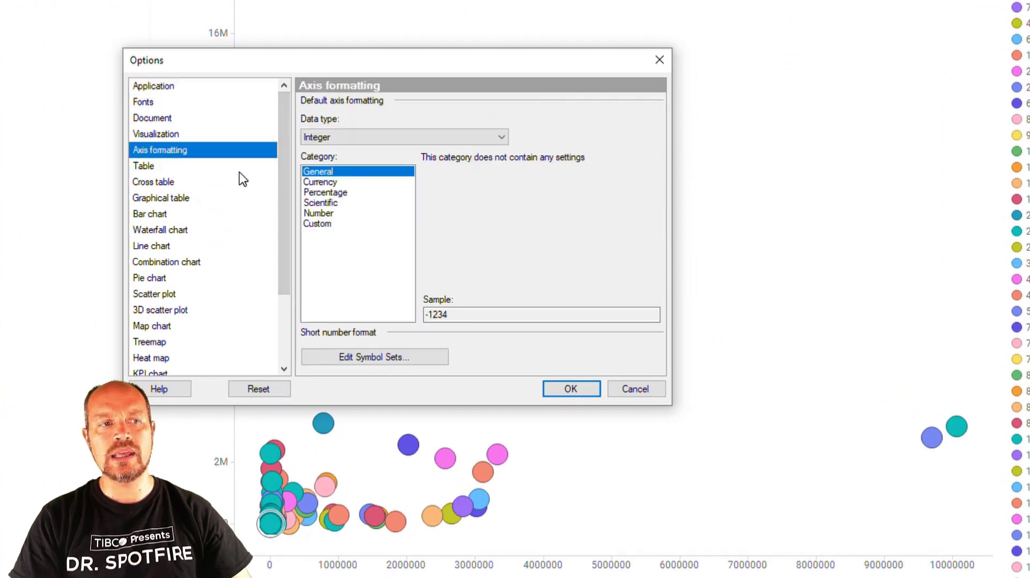
Step: In Edit Symbol Sets, view the Farads (F) set, then the Ohms (Ω) set
left_click(378, 356)
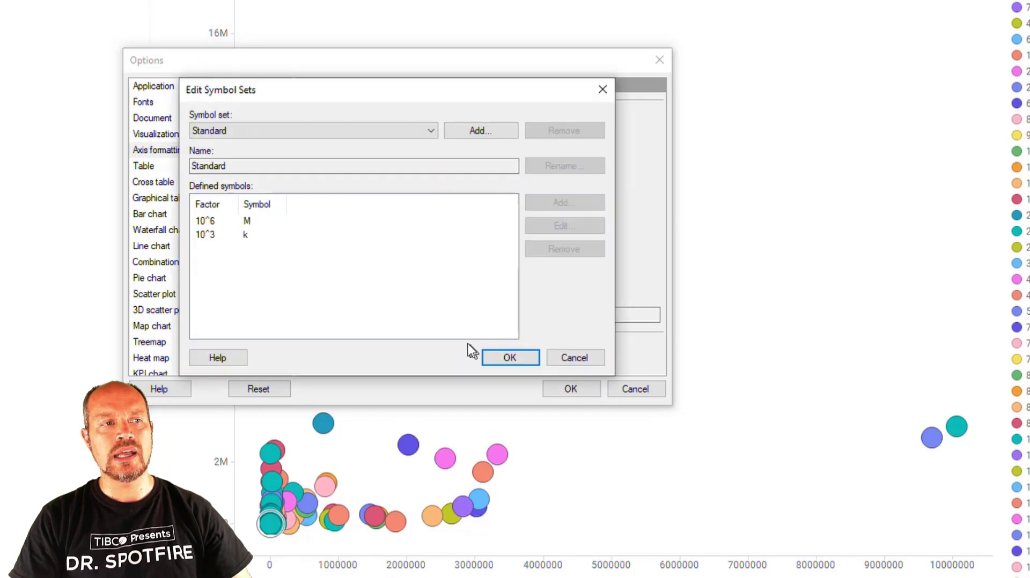
left_click(379, 134)
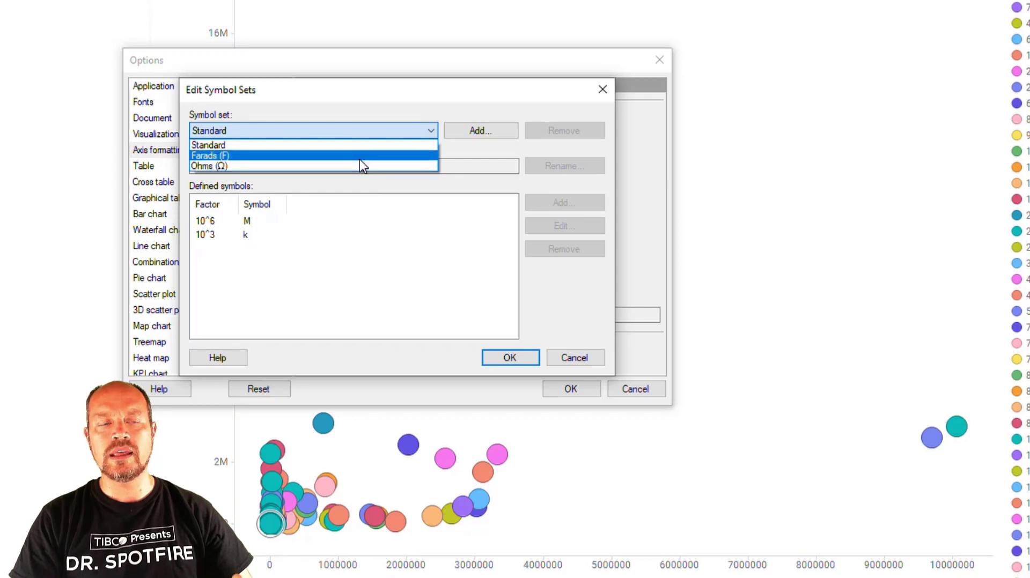
left_click(360, 159)
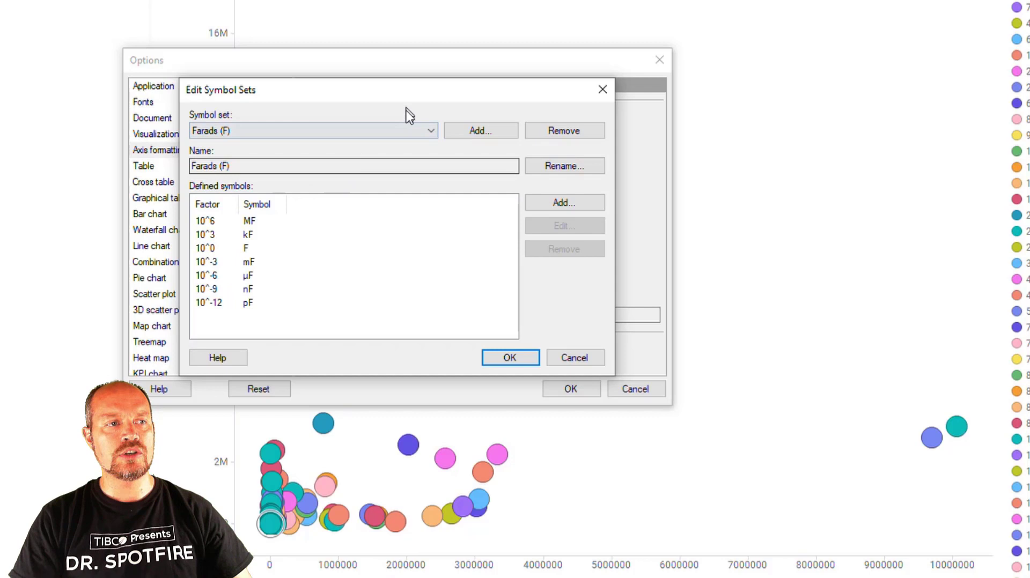
left_click(407, 132)
left_click(274, 165)
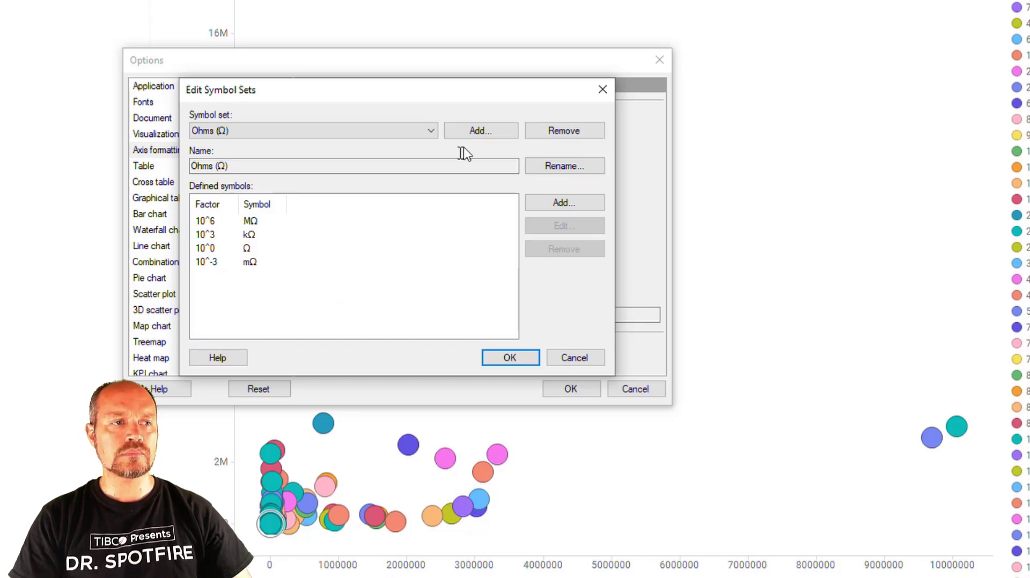
Step: Add a new symbol set named 'Barrel (bbl)'
left_click(481, 132)
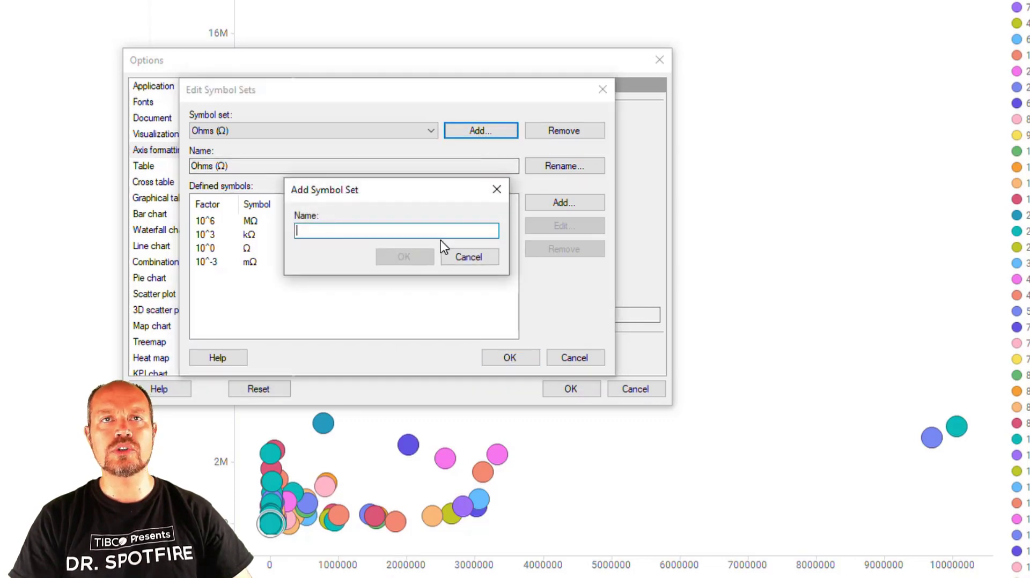
left_click(365, 231)
type("Barrel (bbl)")
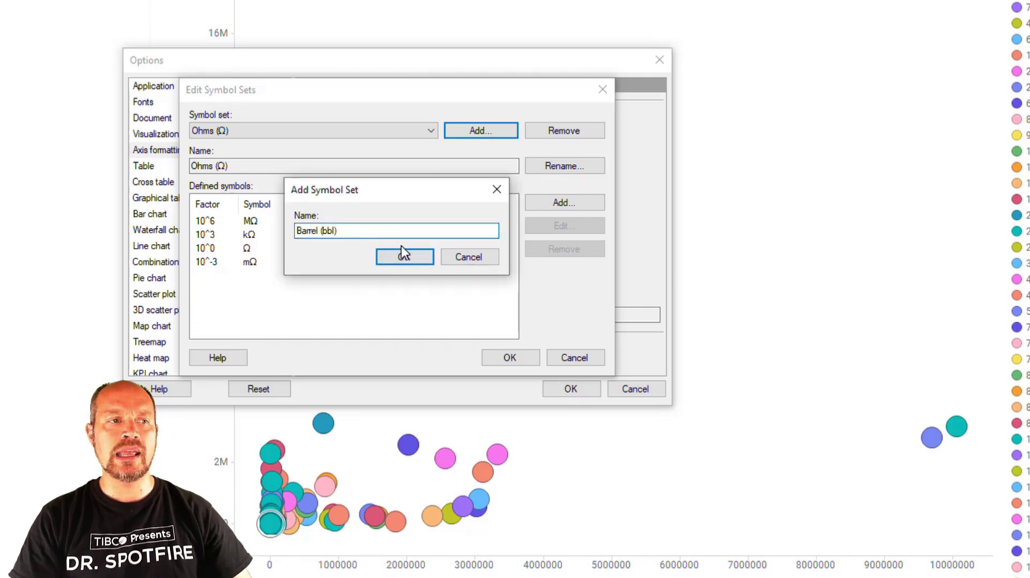
left_click(395, 261)
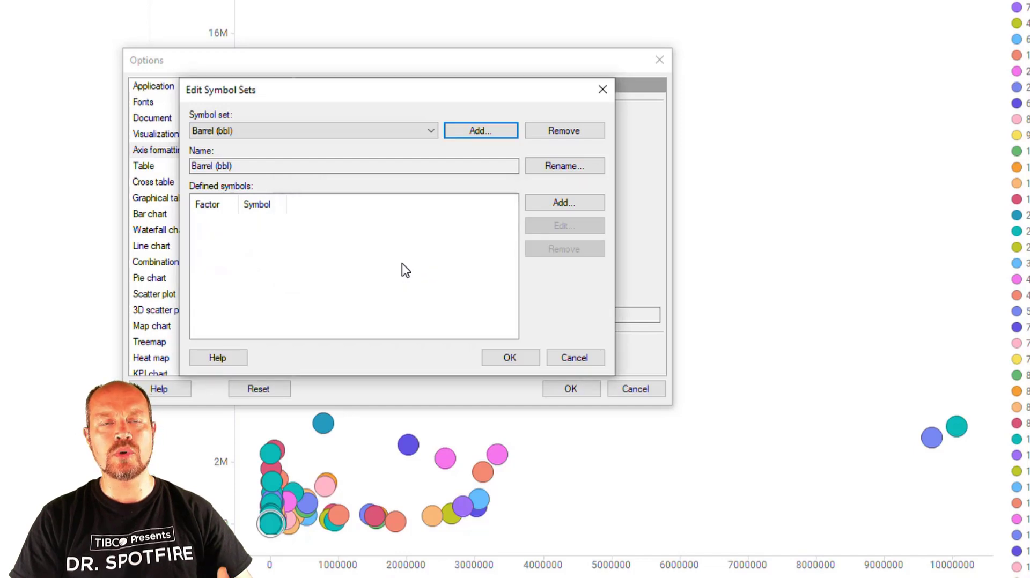
Step: Define the symbol 'bbl' at factor 10^0 in the Barrel (bbl) set
left_click(563, 204)
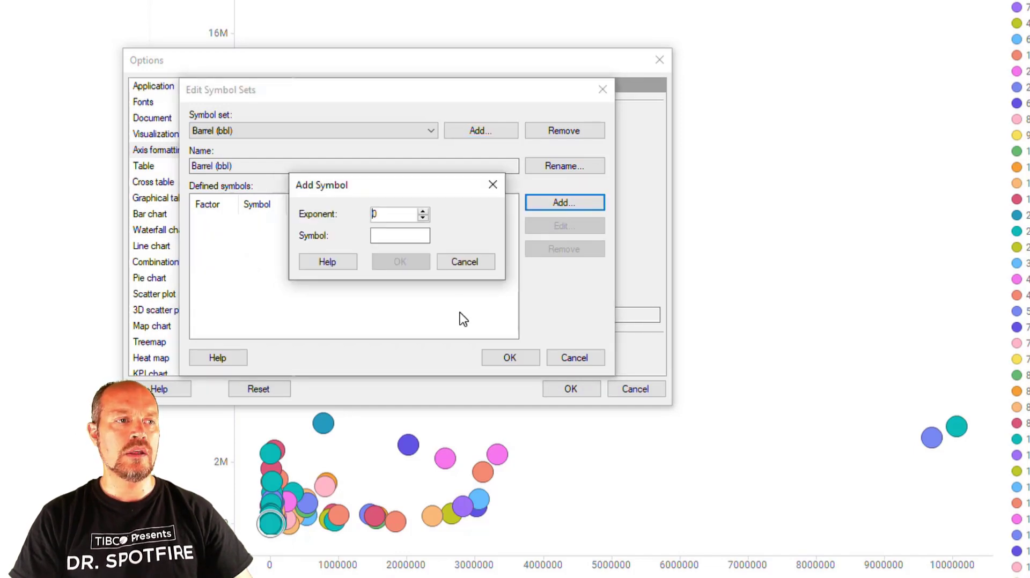
left_click(398, 234)
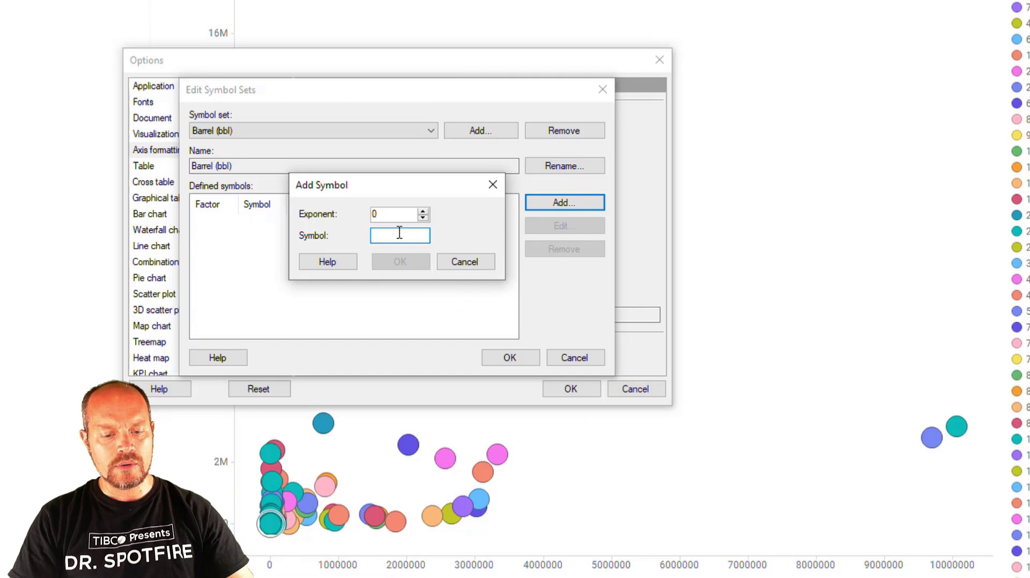
type("bbl")
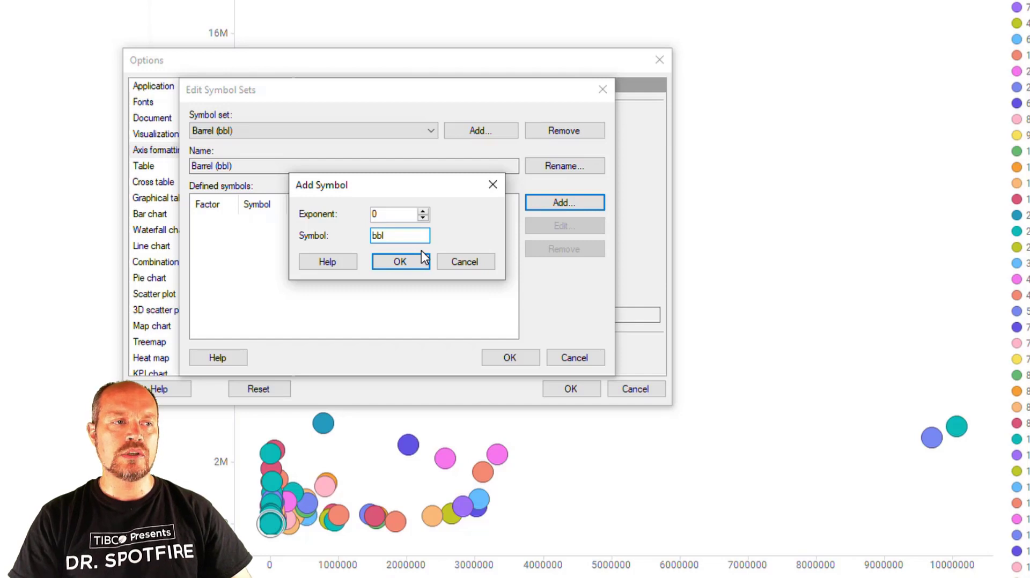
key("Home")
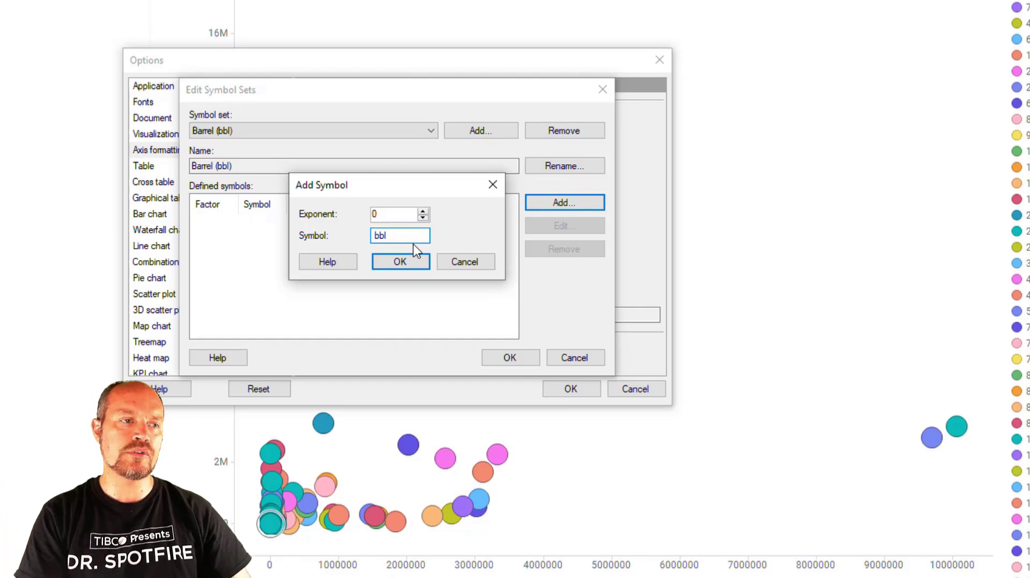
left_click(400, 262)
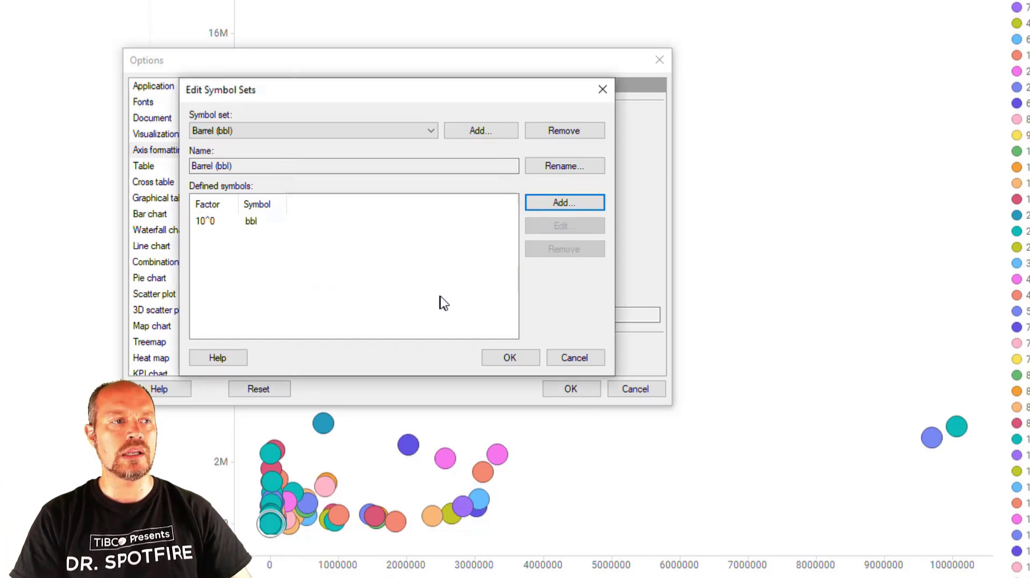
Step: Add the symbol 'Mbbl' with exponent 3 to the Barrel (bbl) set
left_click(569, 206)
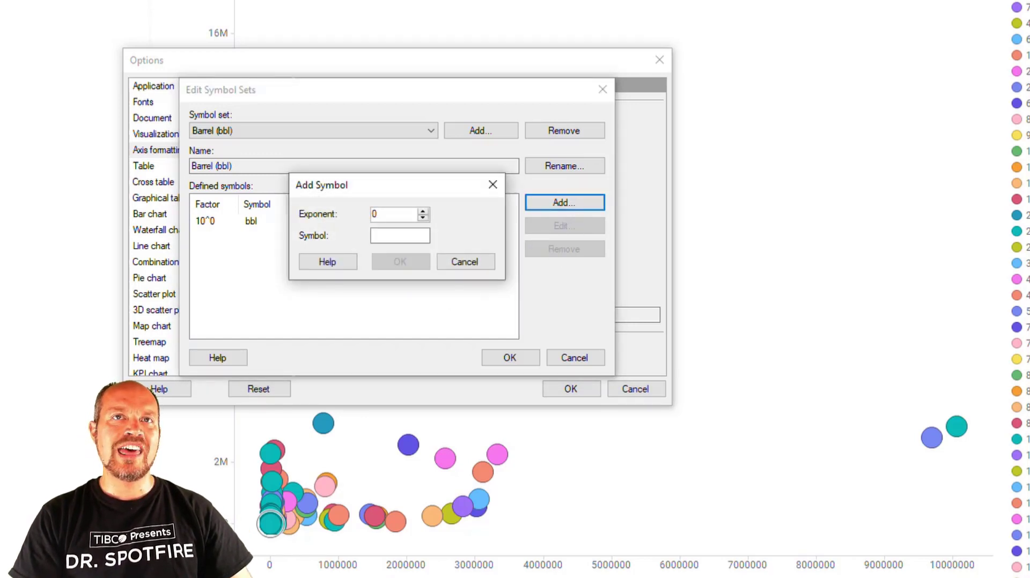
left_click(405, 235)
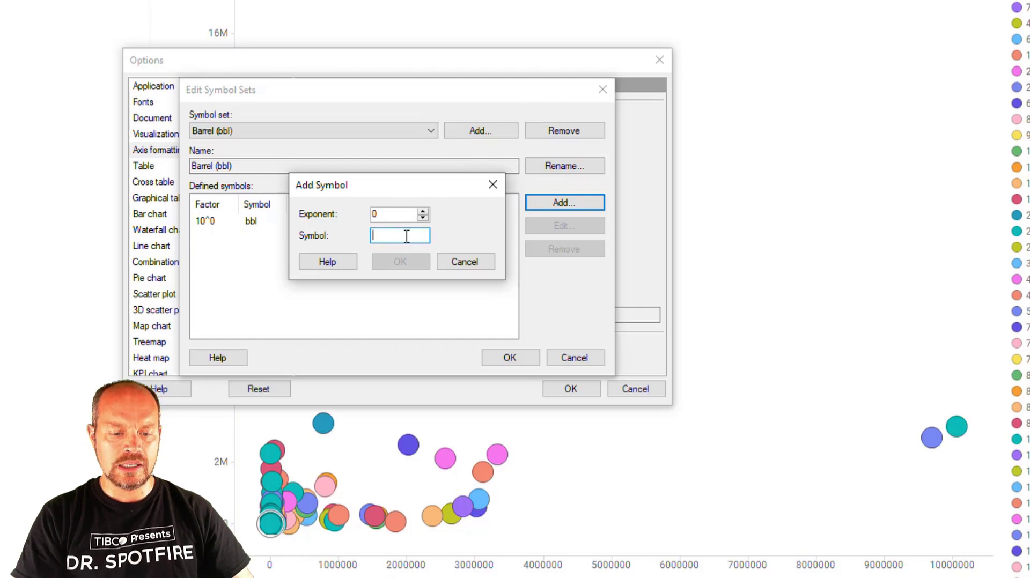
type("M")
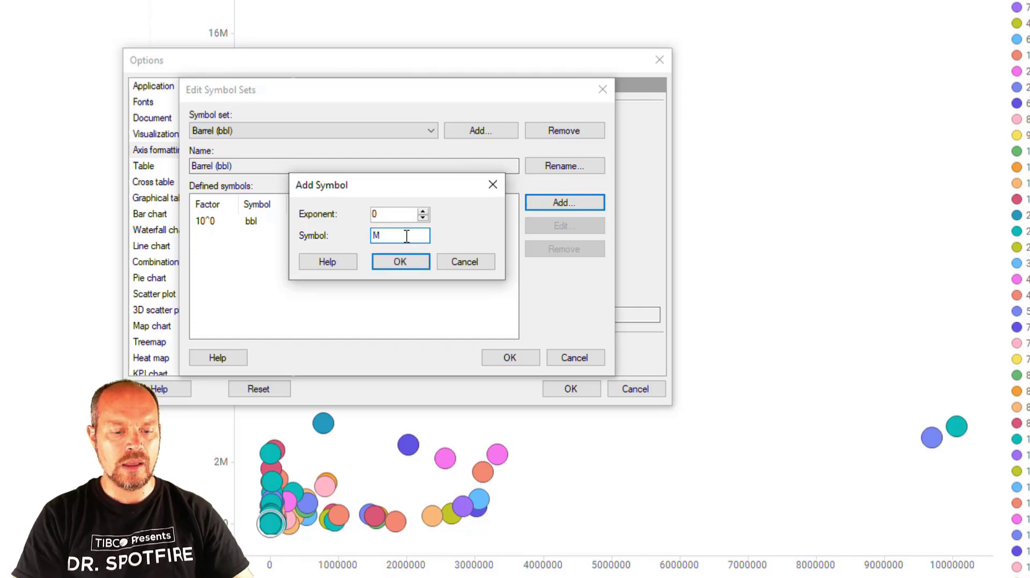
type("bbl")
double_click(384, 213)
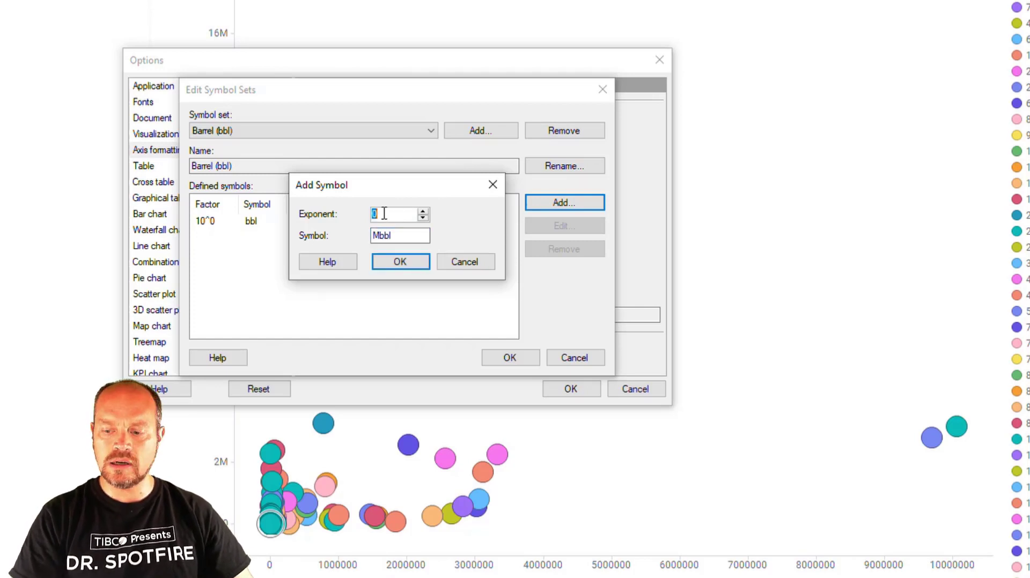
type("3")
left_click(407, 266)
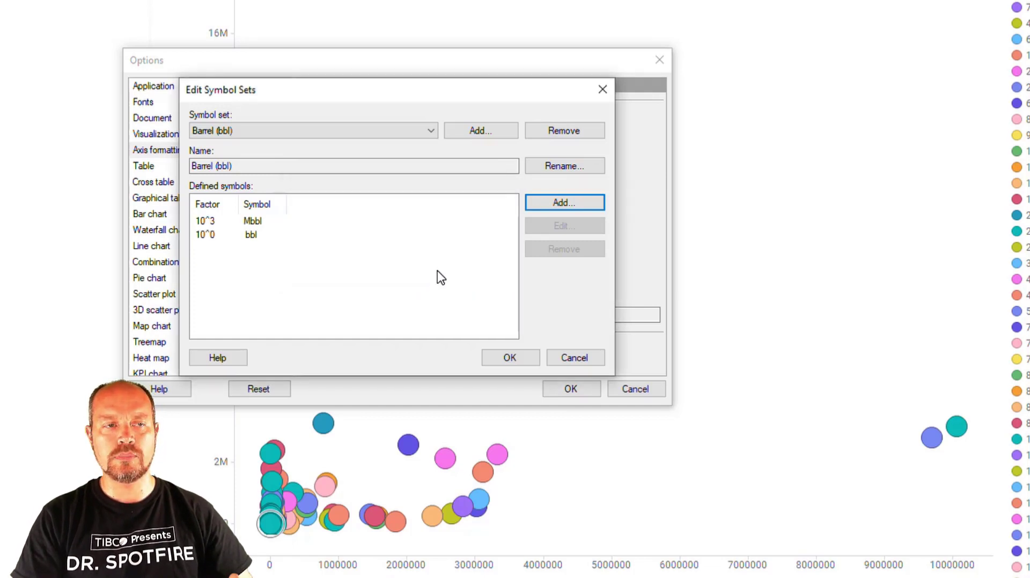
Step: Add the symbol 'MMbbl' with exponent 6
left_click(553, 211)
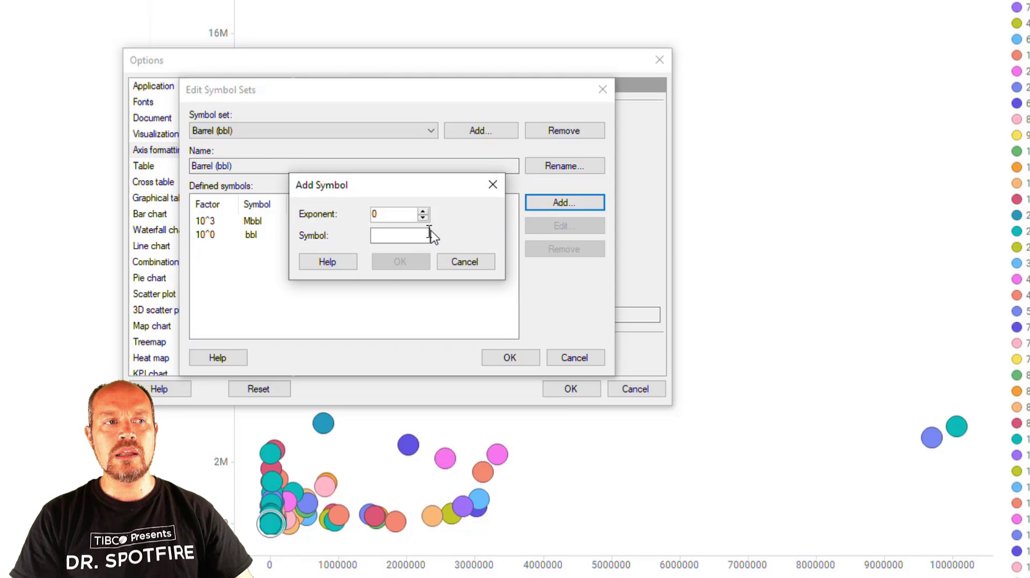
double_click(407, 214)
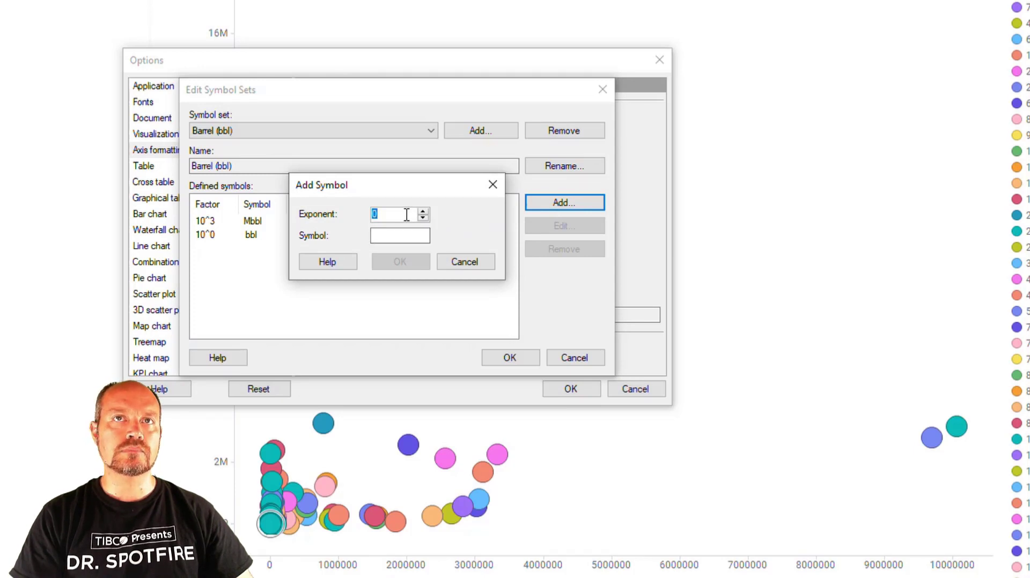
type("6")
left_click(390, 236)
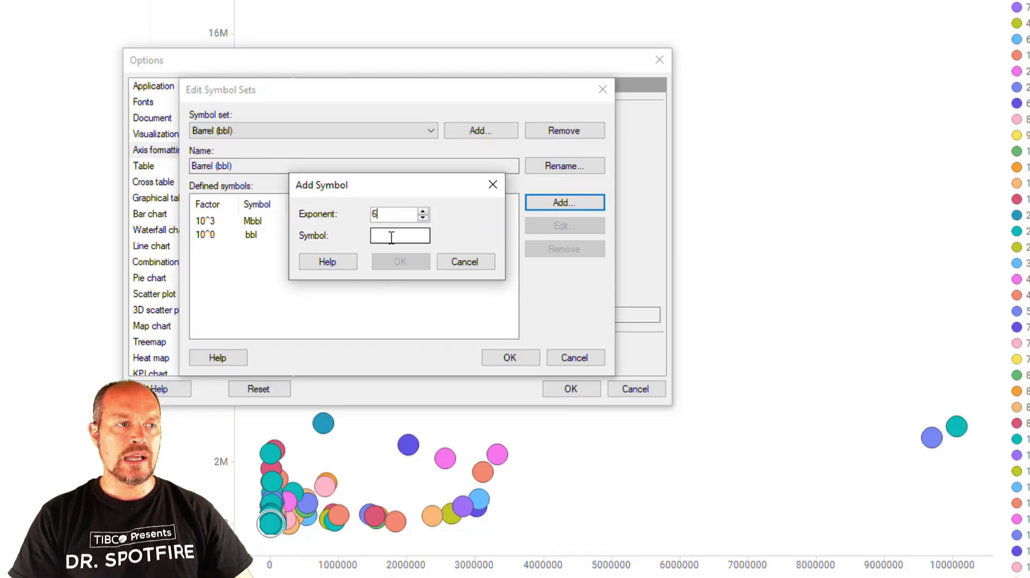
type("MM")
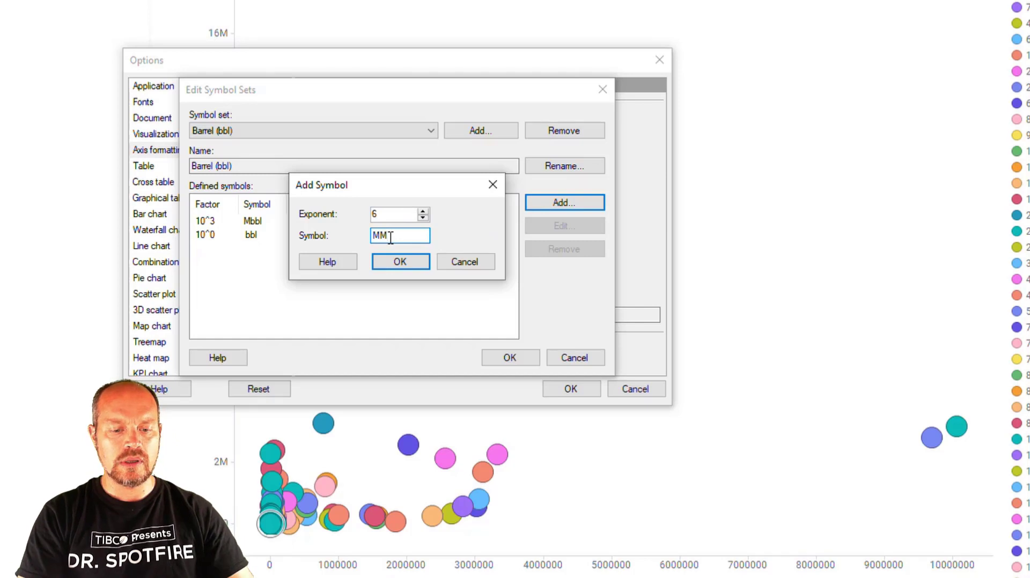
type("bbl")
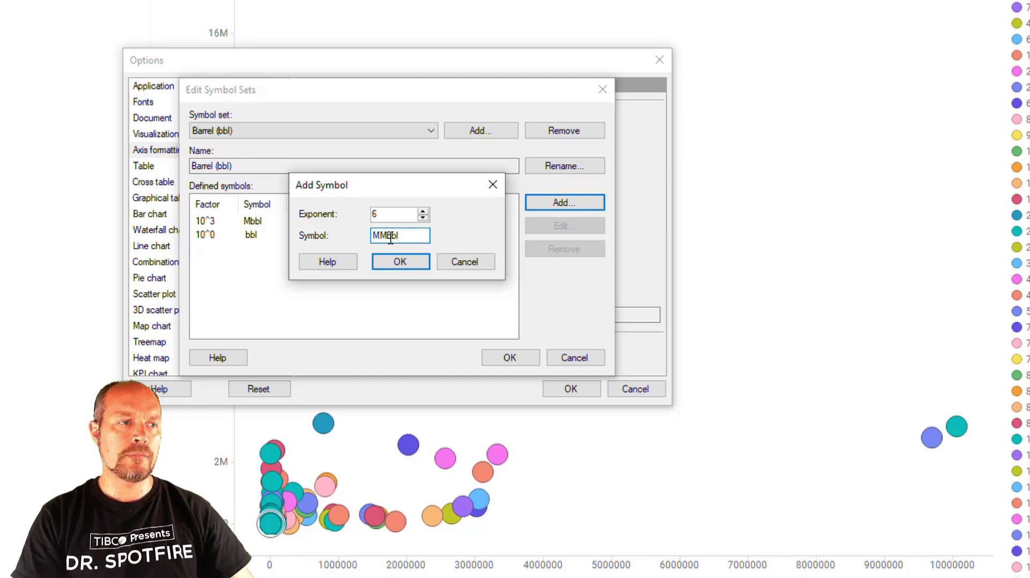
left_click(394, 262)
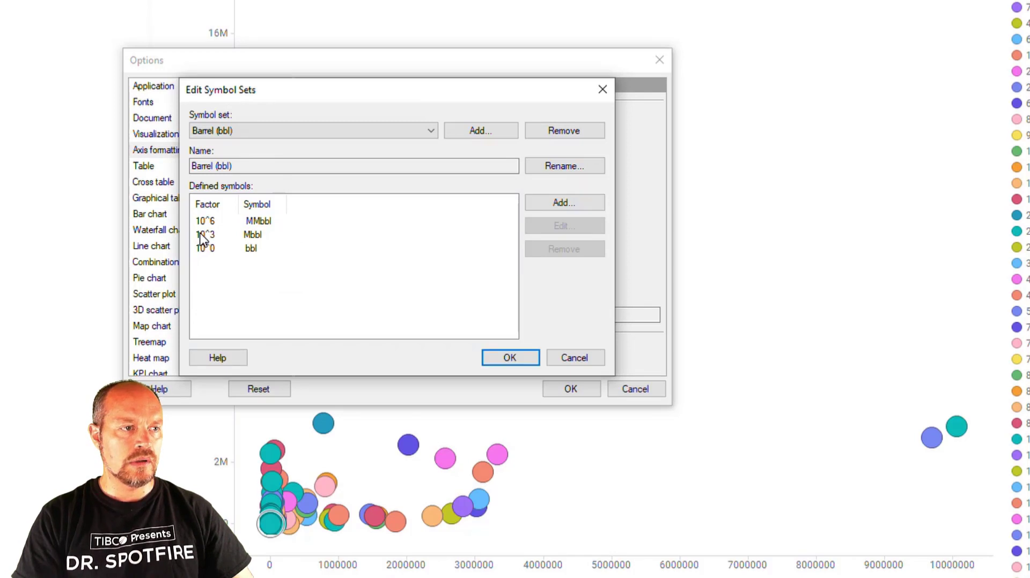
Step: Review the 10^3 Mbbl entry and leave it unchanged
left_click(204, 236)
left_click(562, 229)
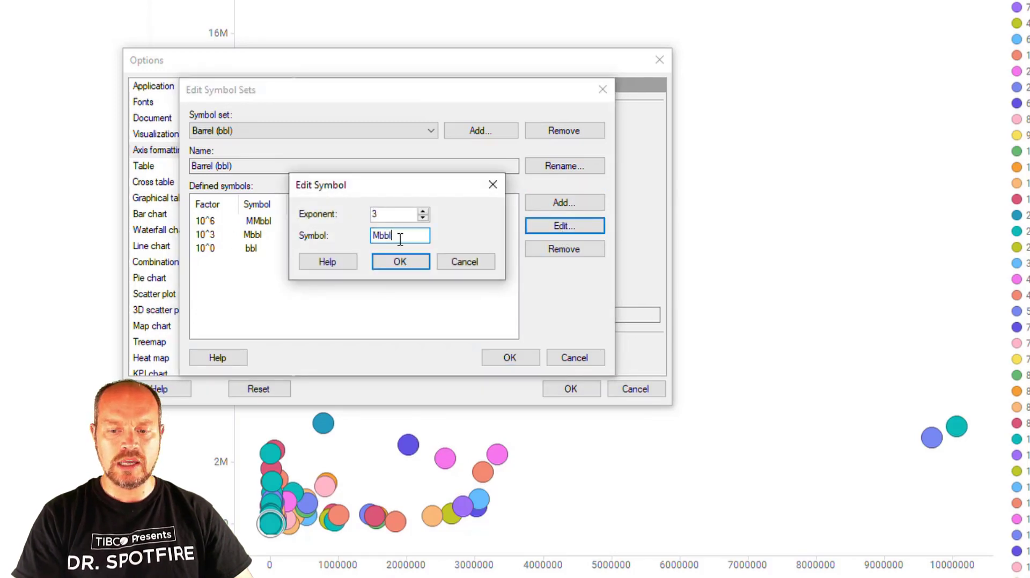
key("Home")
left_click(395, 261)
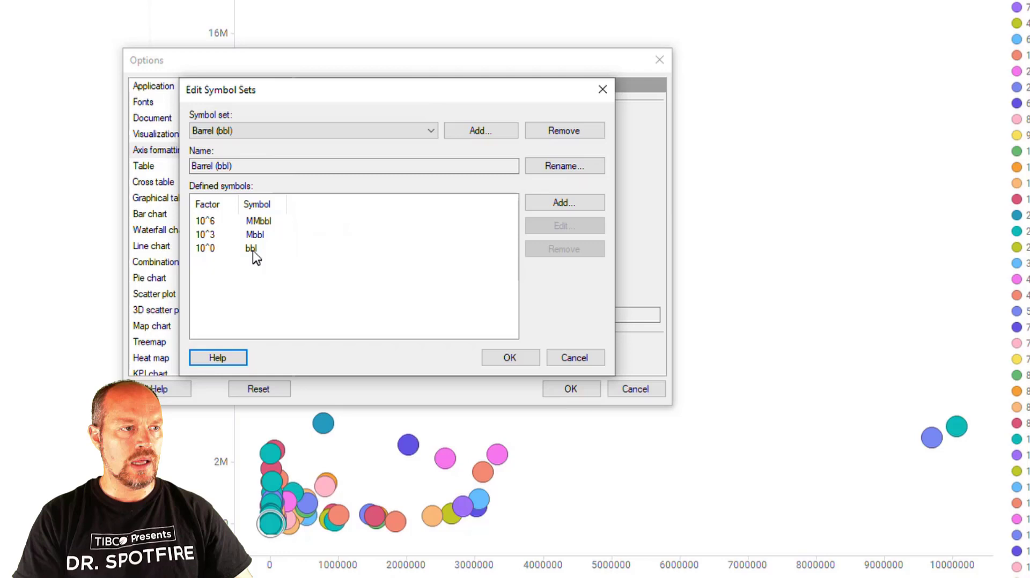
Step: Add the symbol 'Bbbl' with exponent 9
left_click(559, 202)
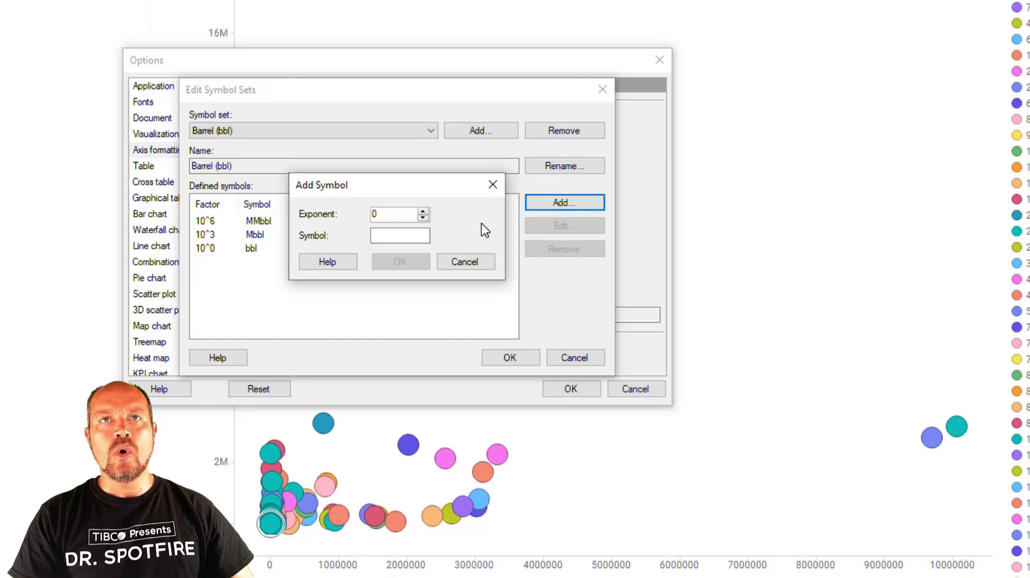
left_click(412, 235)
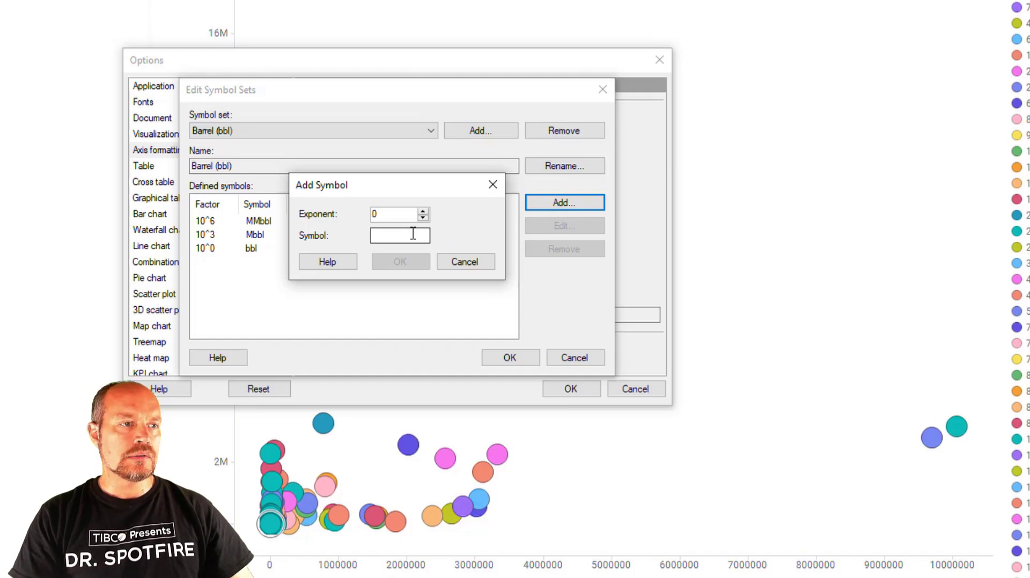
type("B")
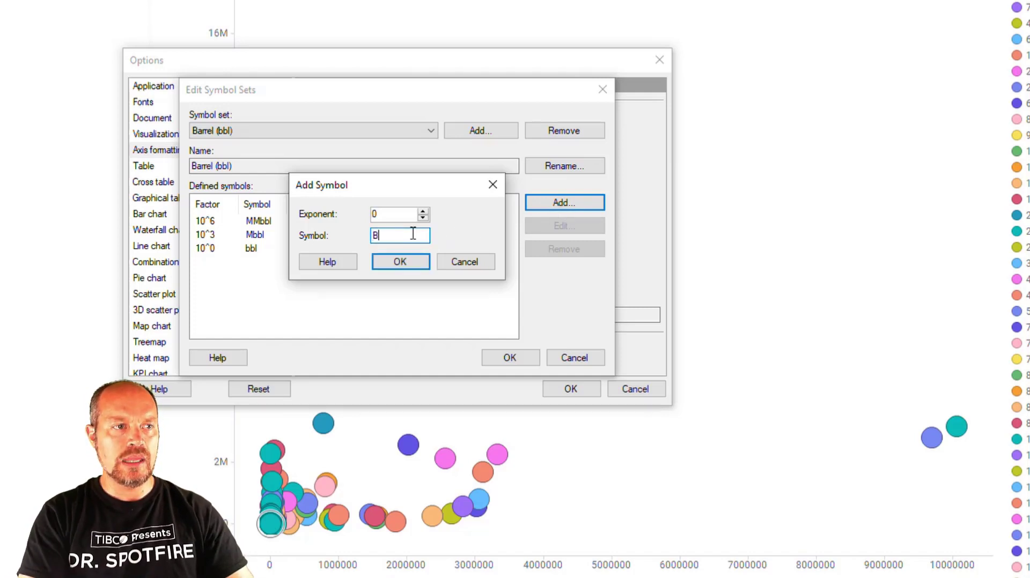
type("bbl")
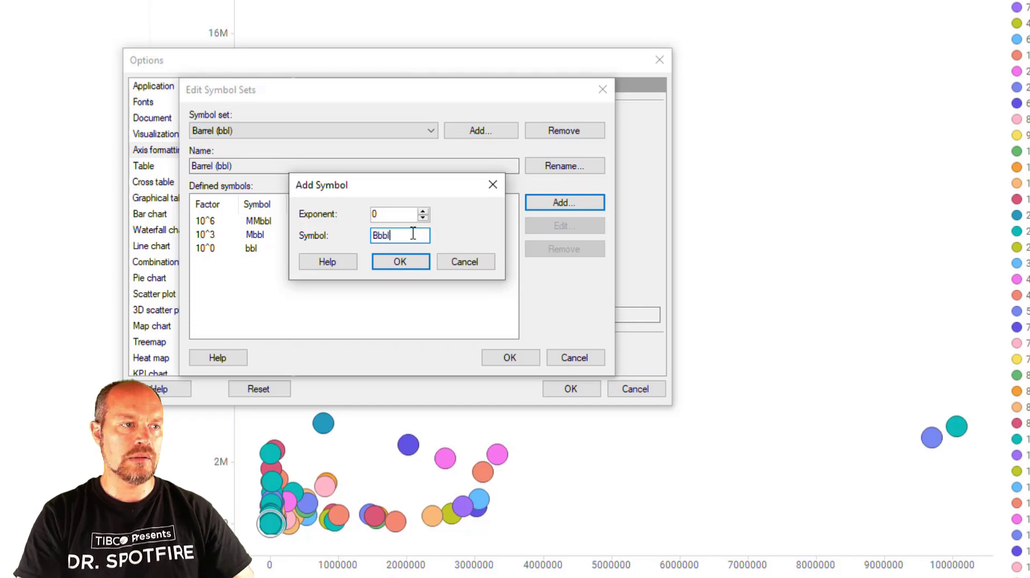
double_click(398, 215)
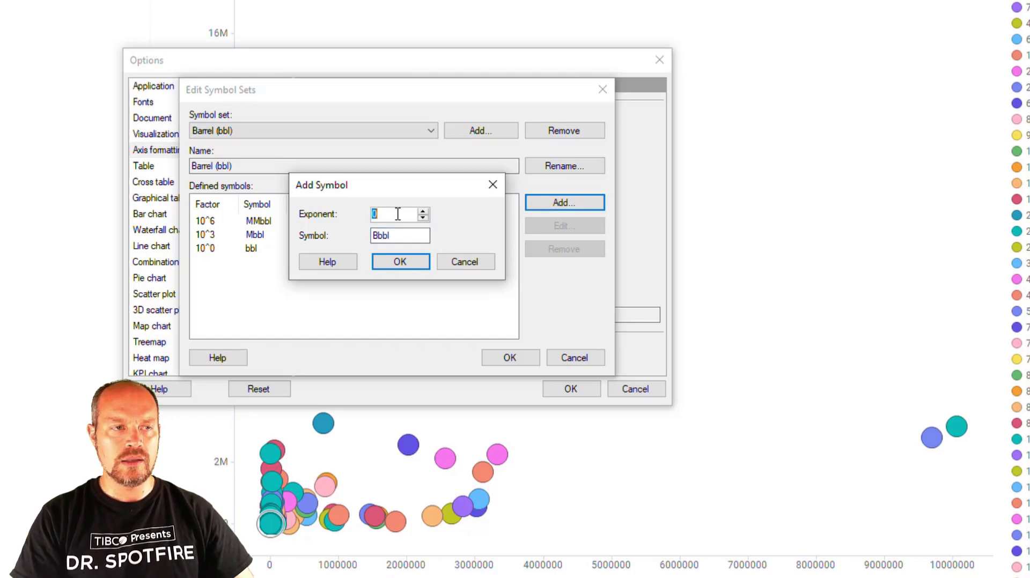
type("9")
left_click(412, 263)
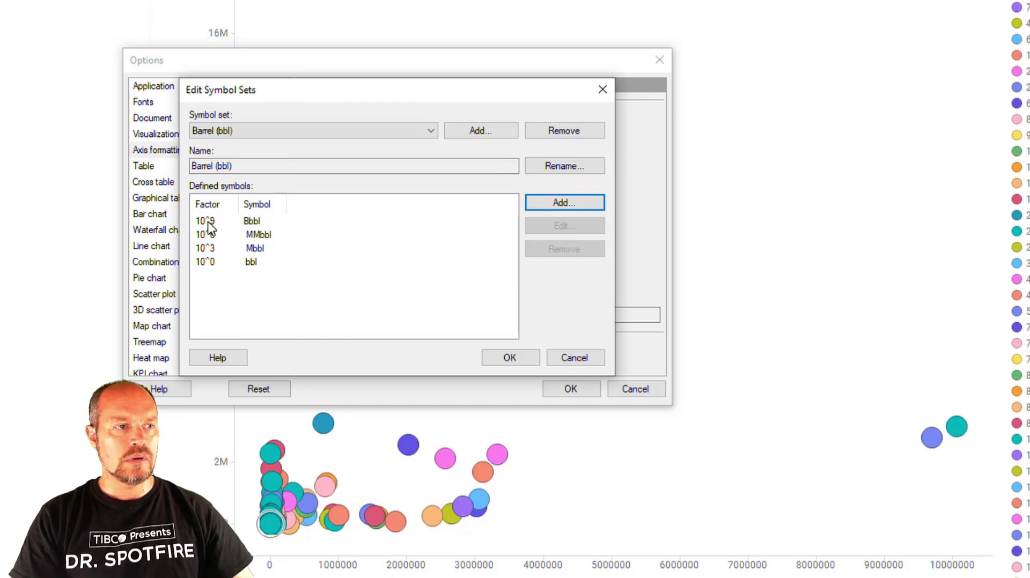
Step: Check the Bbbl entry unchanged, then save the symbol sets and the options
left_click(208, 223)
left_click(570, 228)
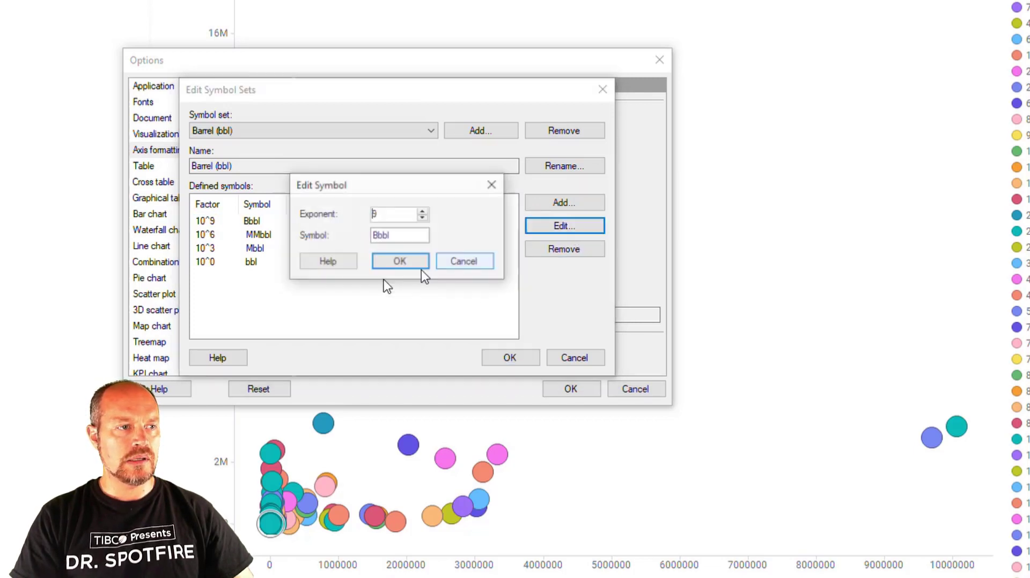
left_click(403, 236)
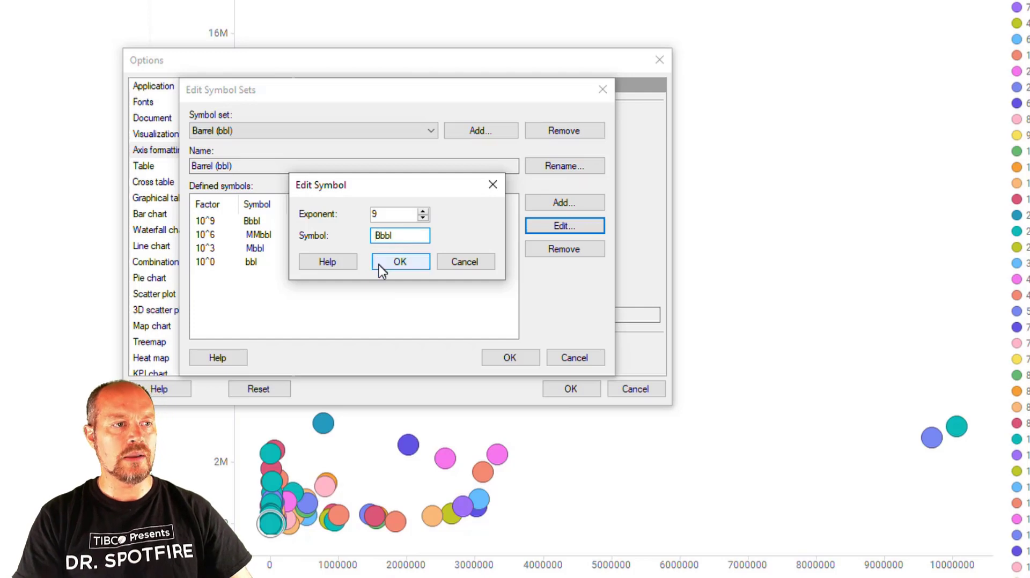
left_click(395, 263)
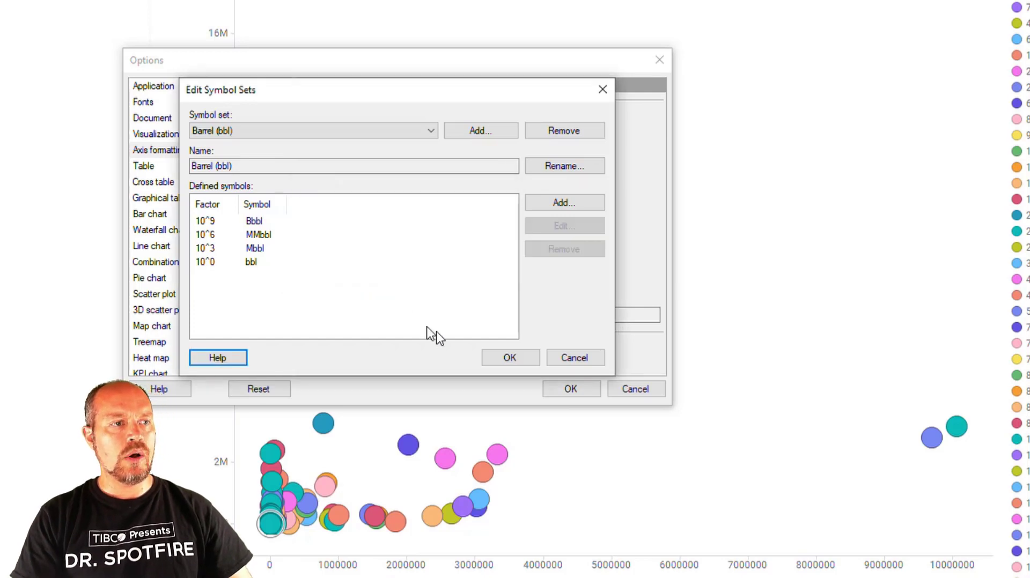
left_click(512, 358)
left_click(572, 389)
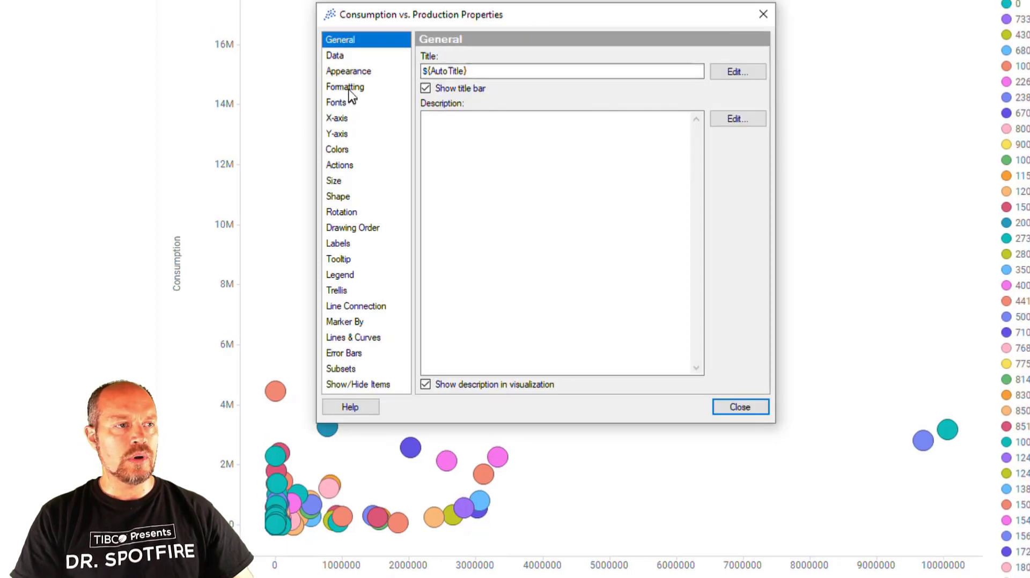
Step: Set the X: Production and Y: Consumption axes' short number format to Barrel (bbl)
left_click(350, 87)
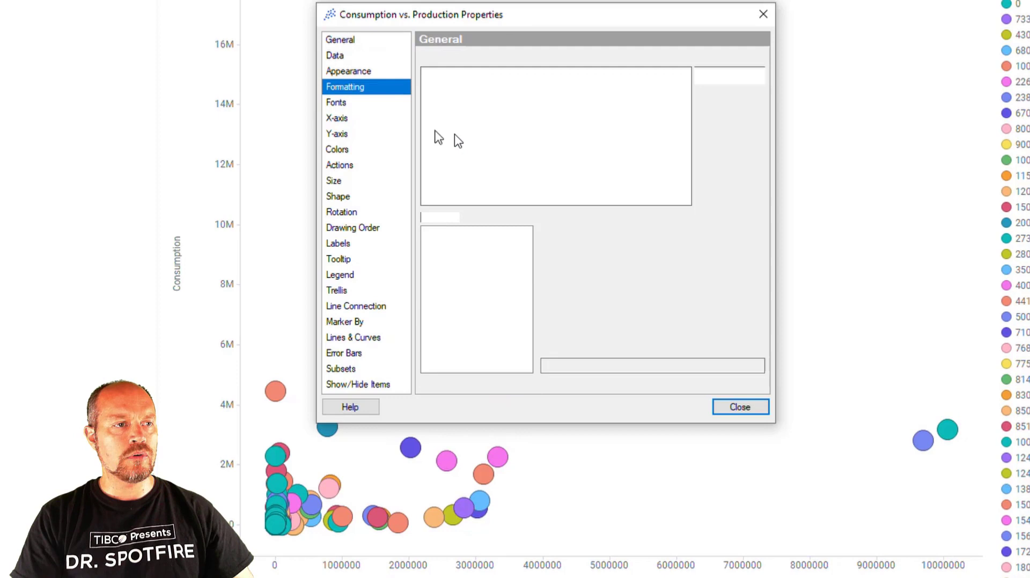
left_click(487, 96)
left_click(478, 81, "ctrl")
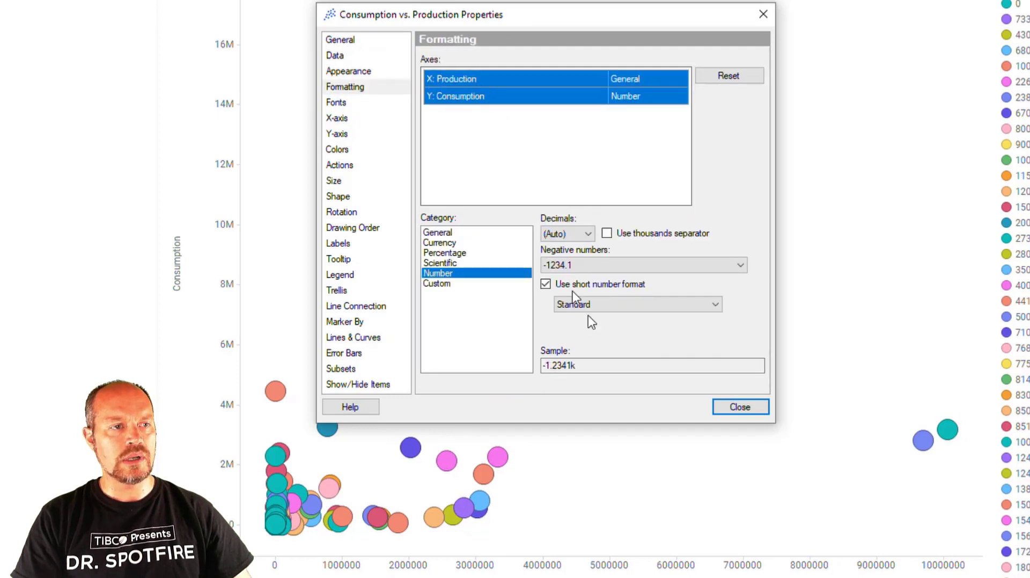
left_click(603, 309)
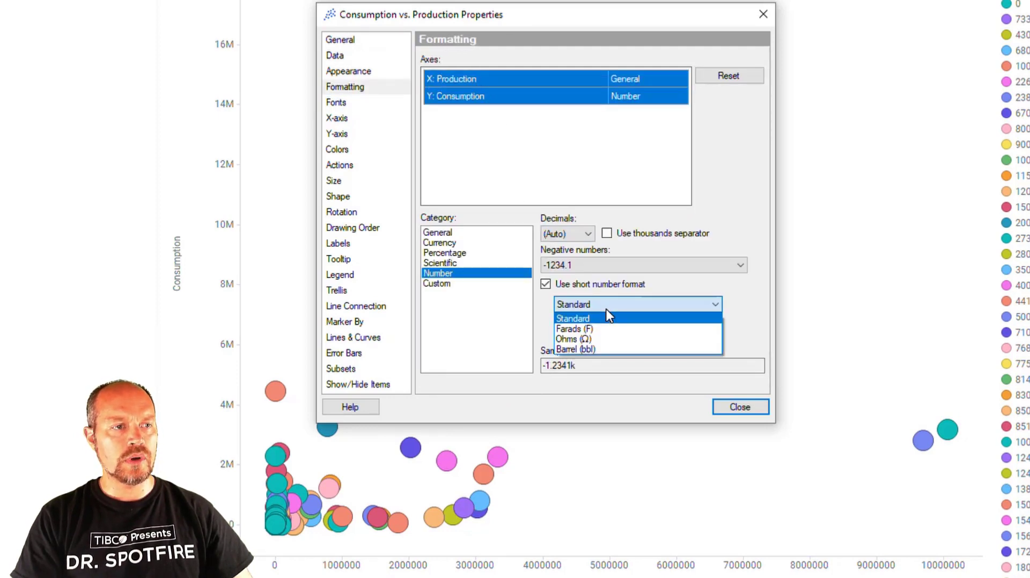
left_click(601, 350)
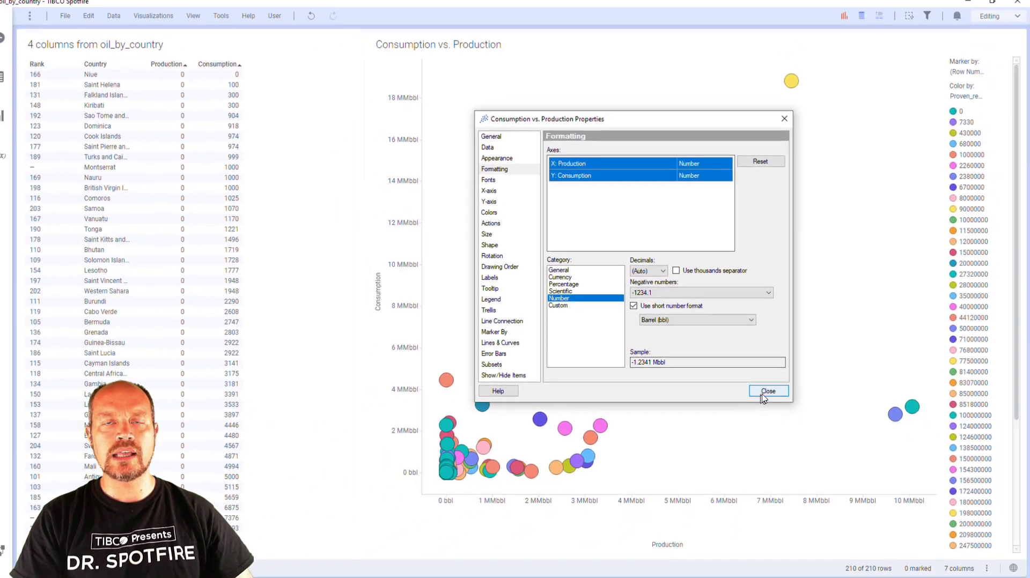
left_click(764, 395)
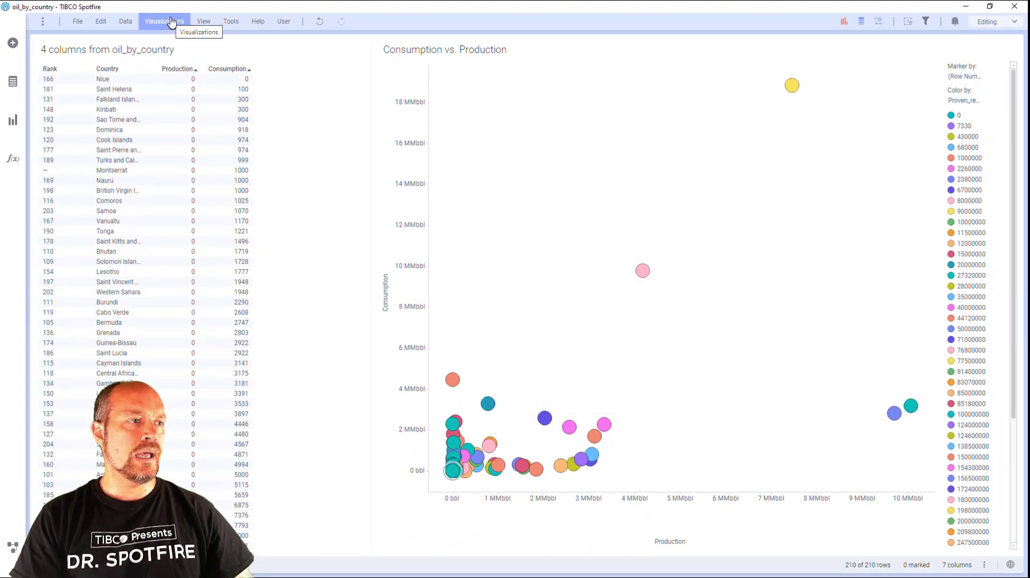
Step: In Column Properties, select the Production, Consumption, Exports and Imports columns
left_click(125, 21)
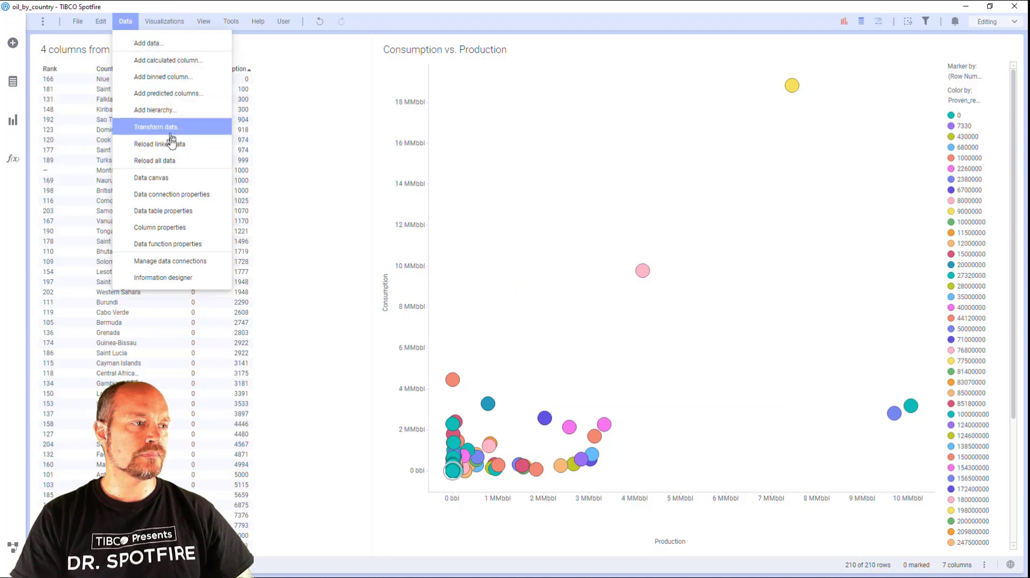
left_click(260, 241)
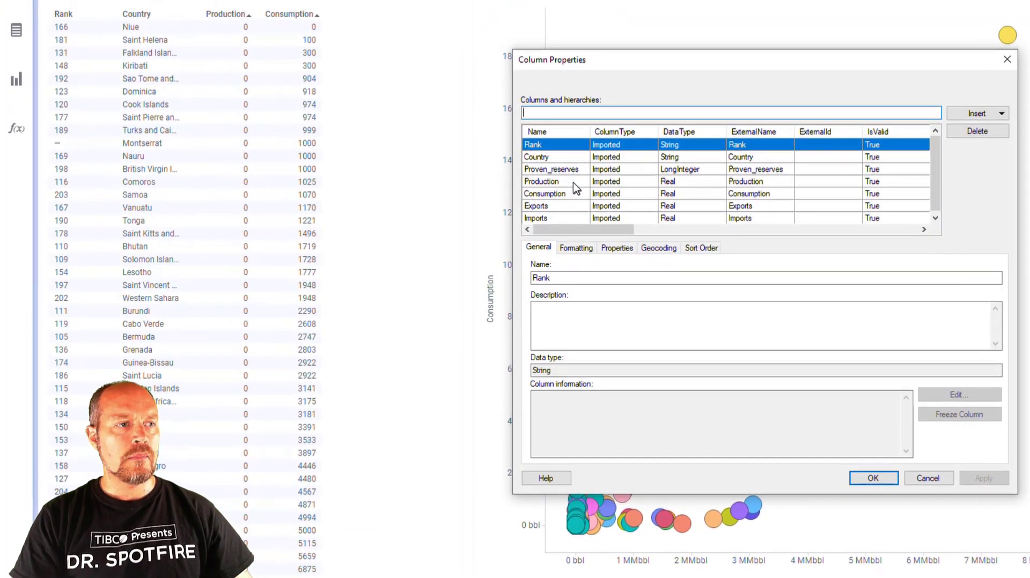
left_click(593, 183)
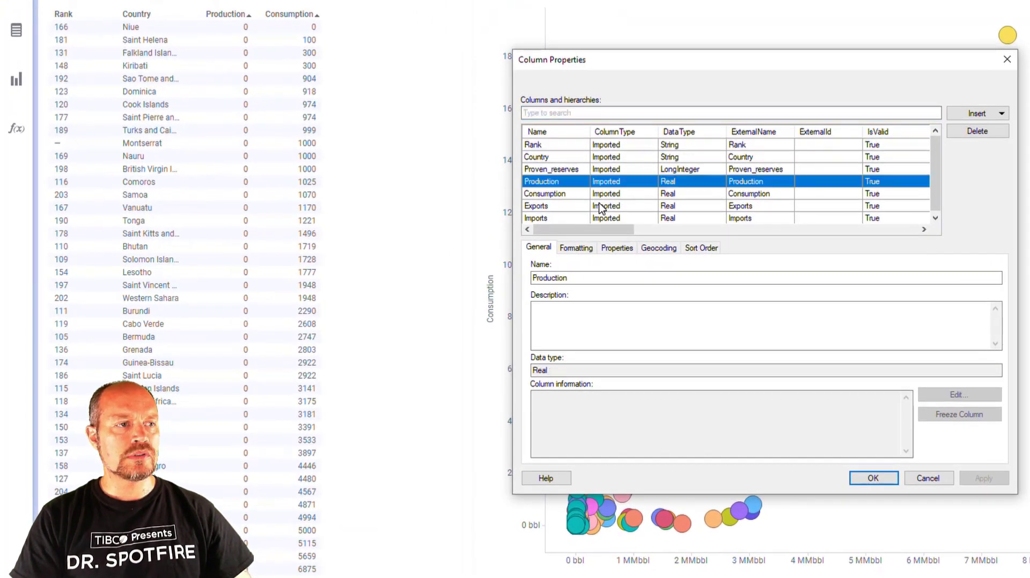
left_click(563, 194, "ctrl")
scroll(613, 203, "down", 1)
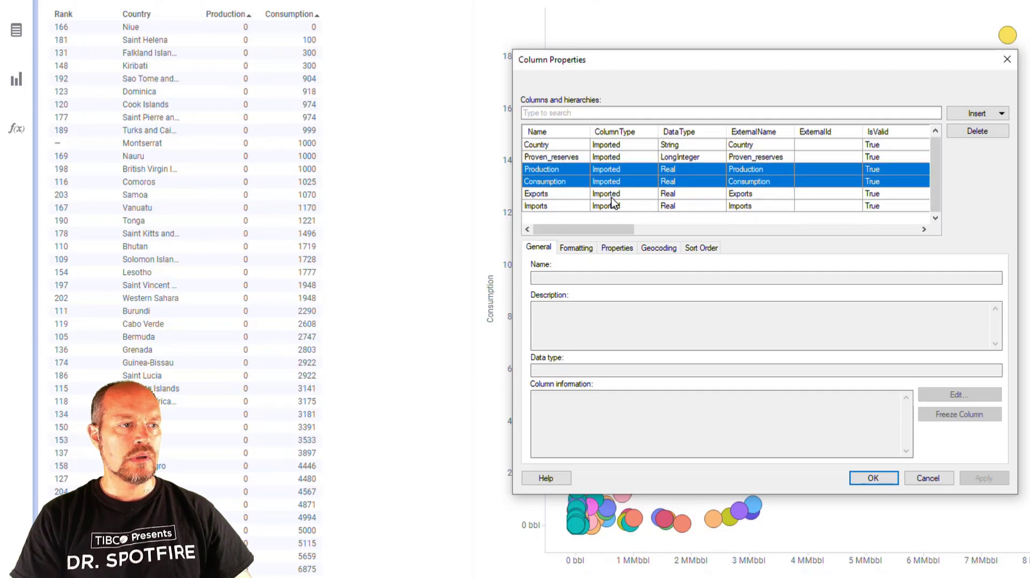
left_click(561, 207, "shift")
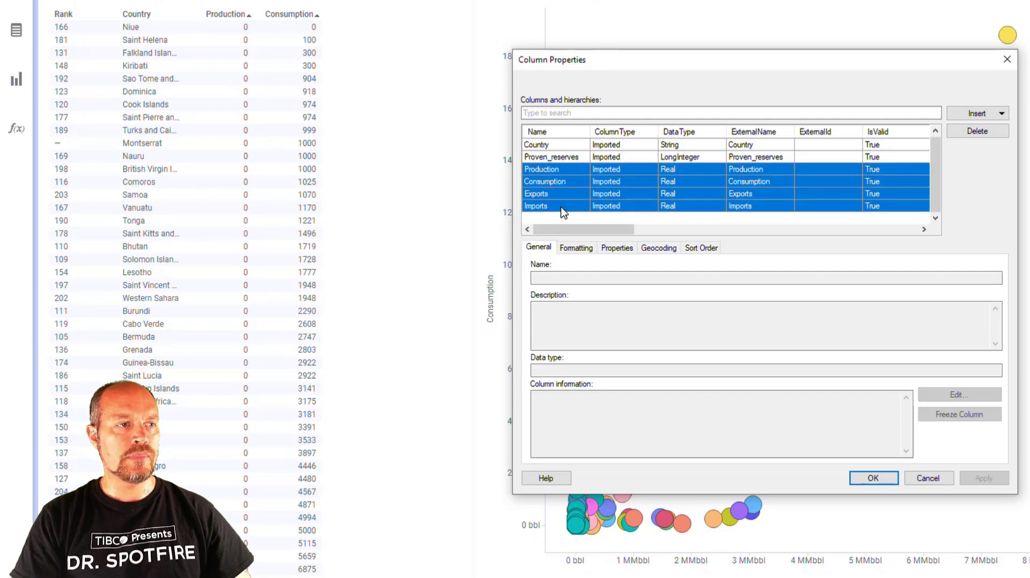
Step: Enable the short number format with Barrel (bbl) units for the four columns
left_click(619, 250)
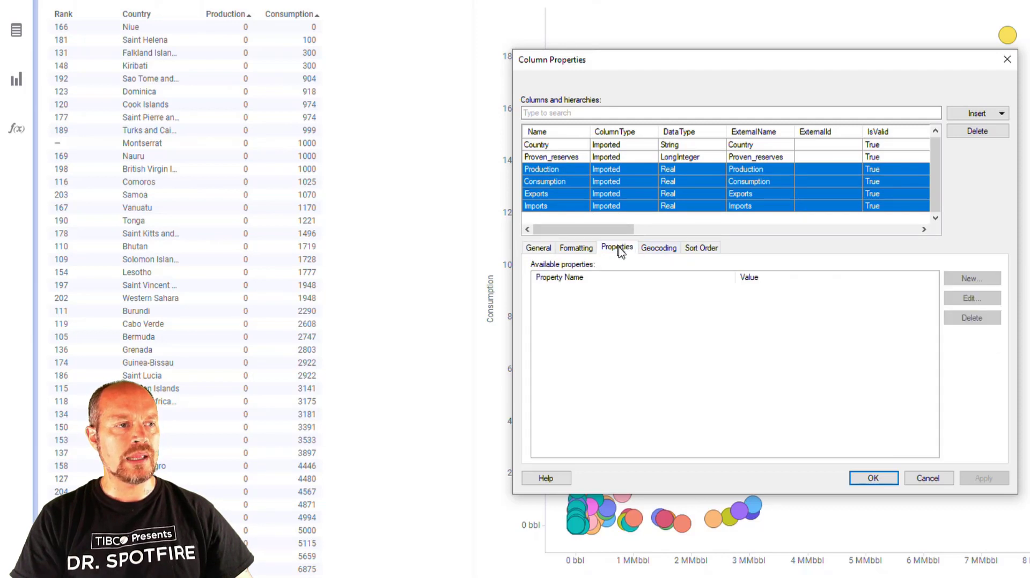
left_click(578, 250)
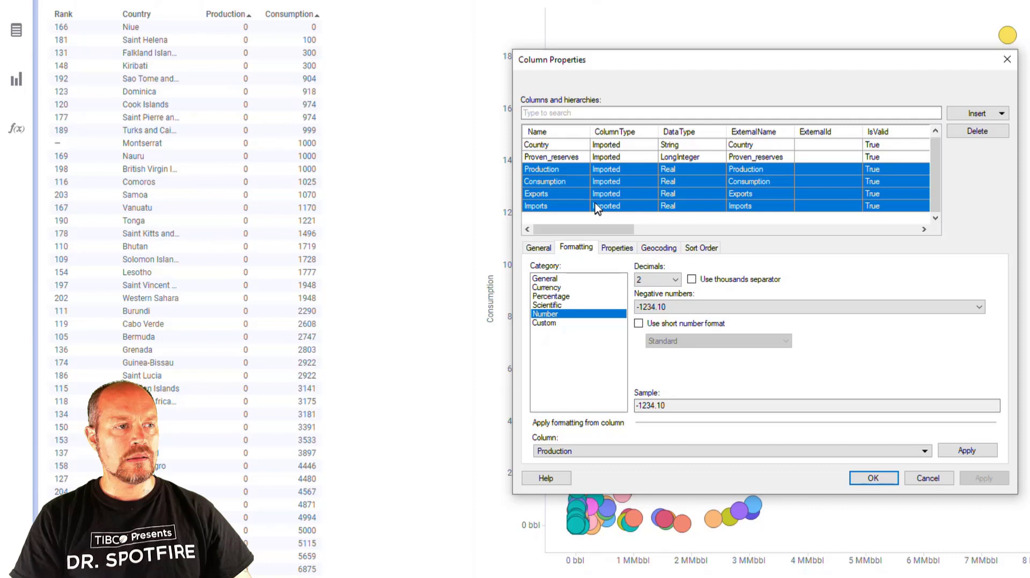
left_click(639, 324)
left_click(710, 342)
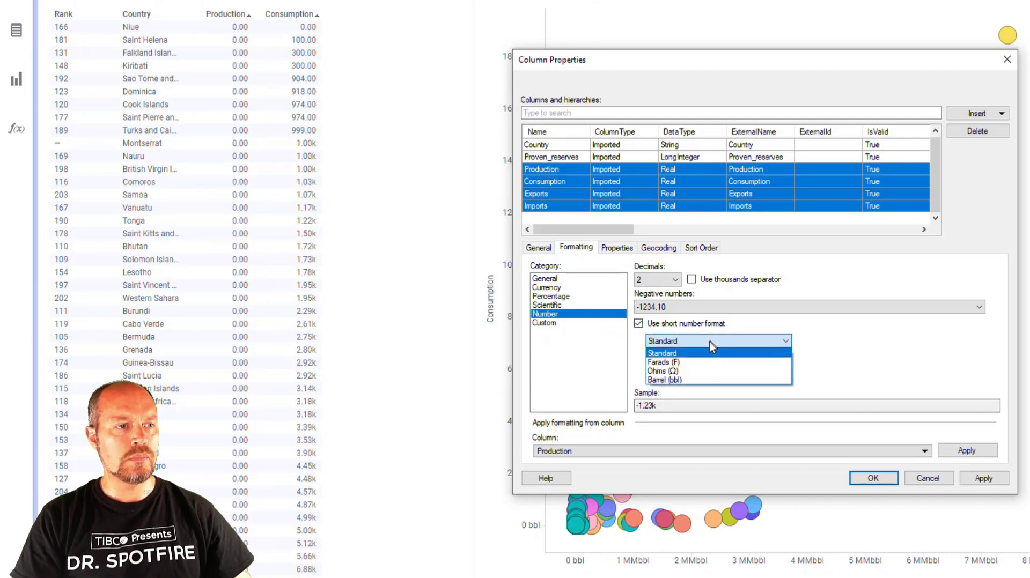
left_click(751, 380)
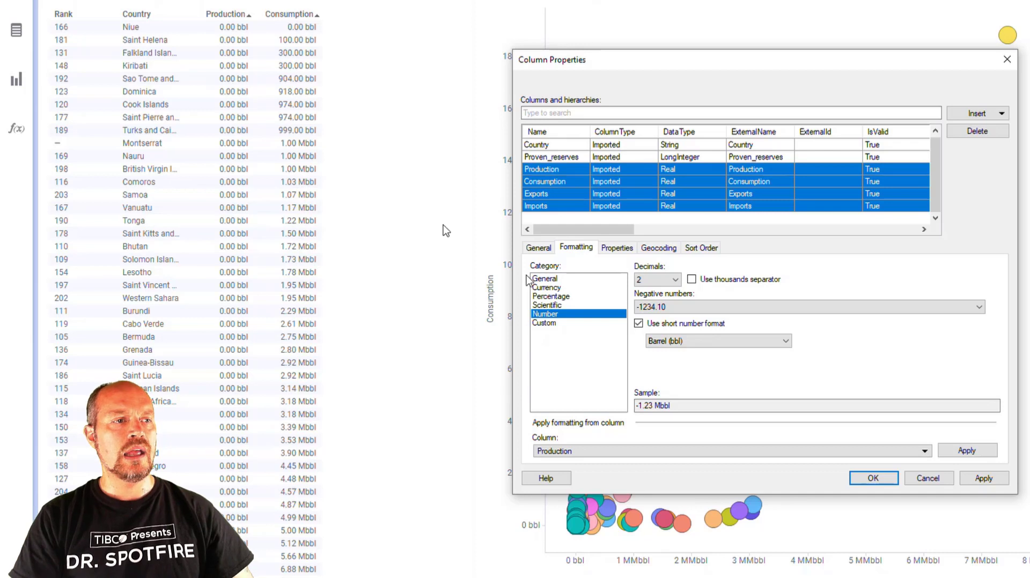
Step: Apply the column formatting, then reset both scatter plot axes to follow it
left_click(866, 479)
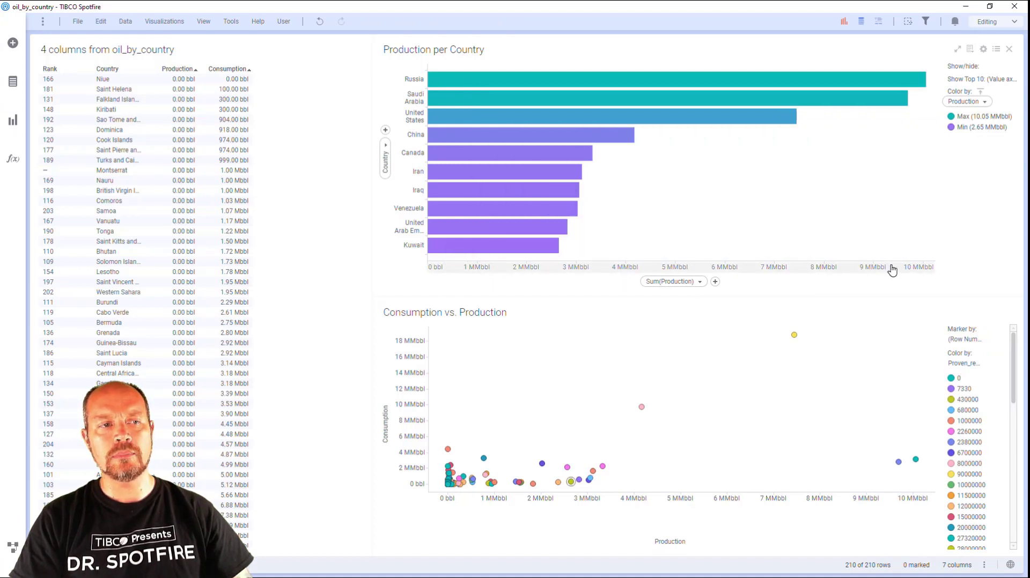
right_click(543, 375)
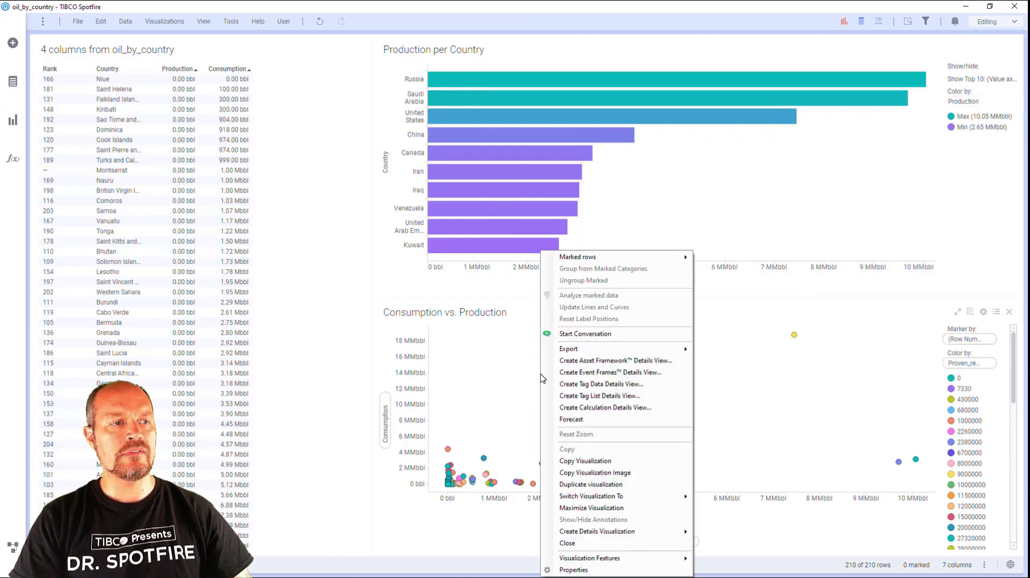
left_click(574, 570)
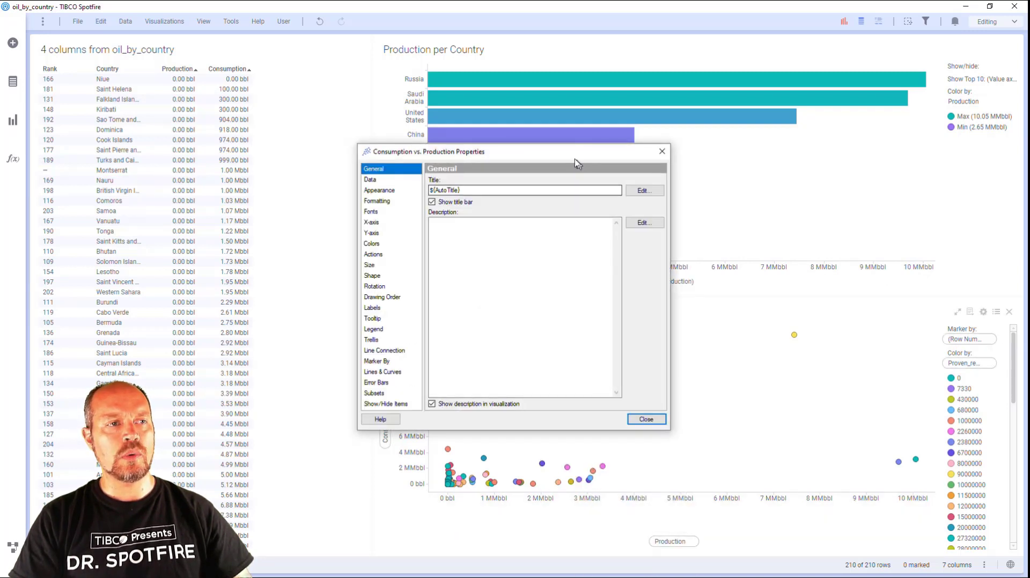
left_click_drag(574, 163, 685, 163)
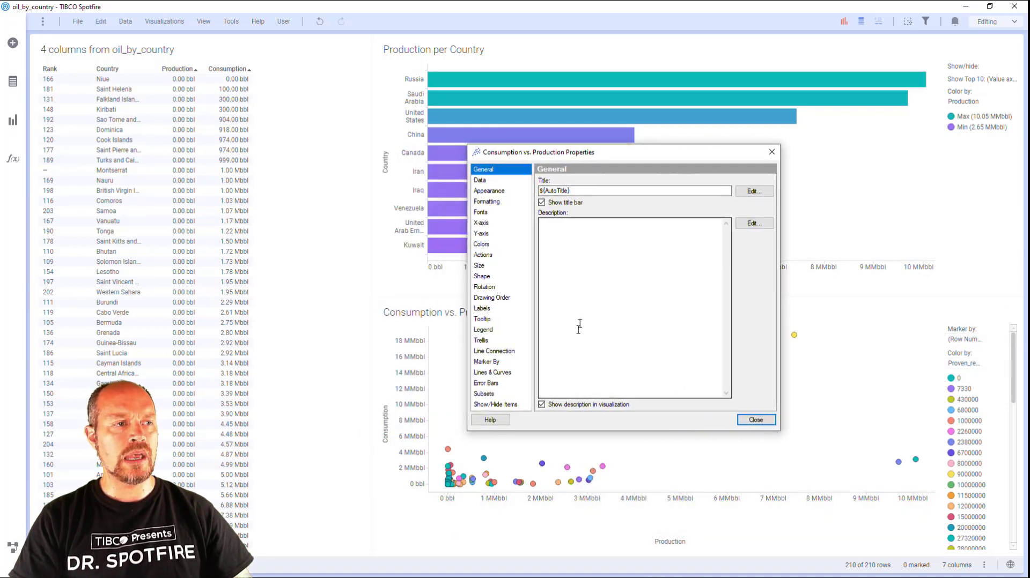
left_click(498, 202)
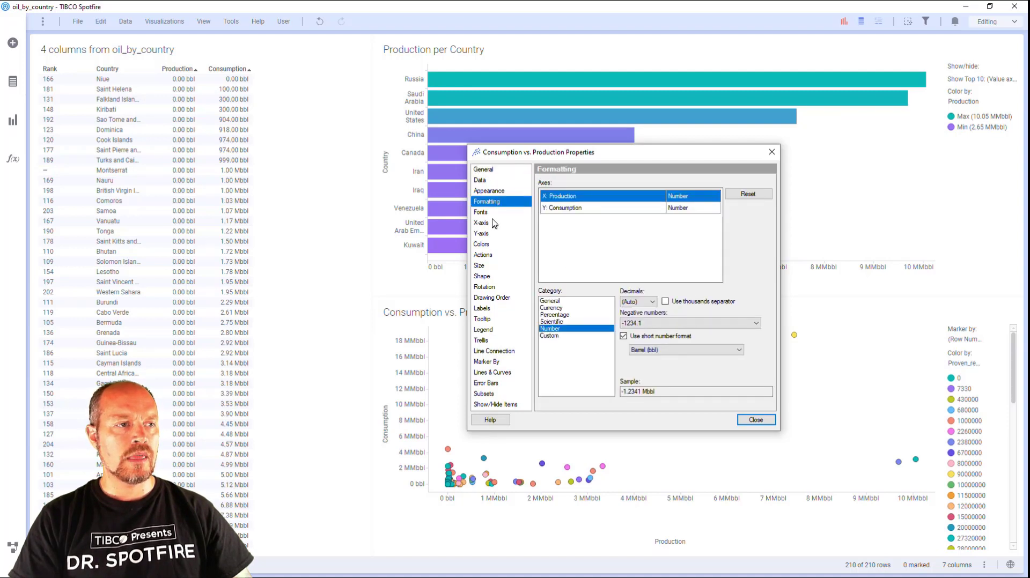
left_click(563, 209, "ctrl")
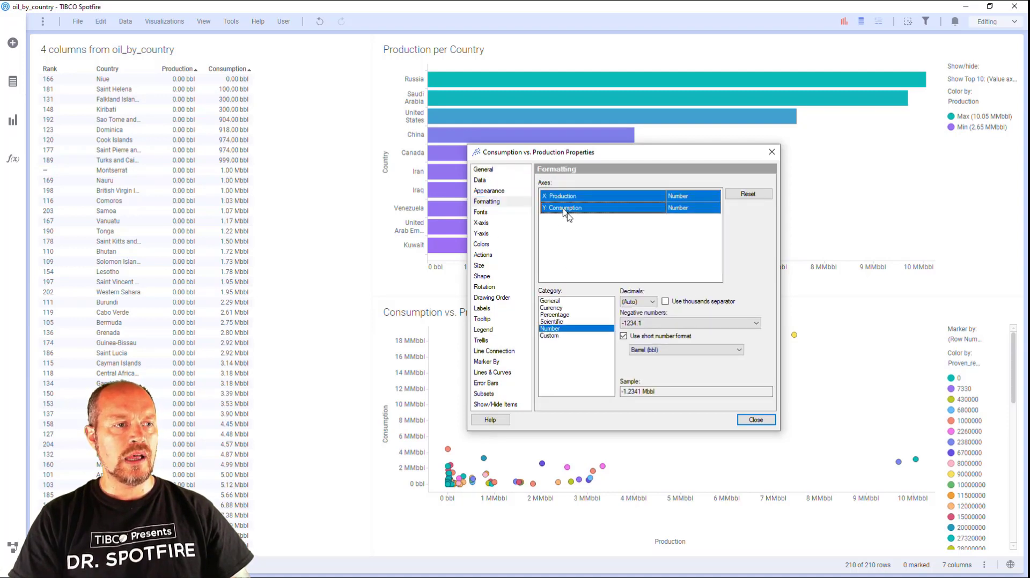
left_click(748, 194)
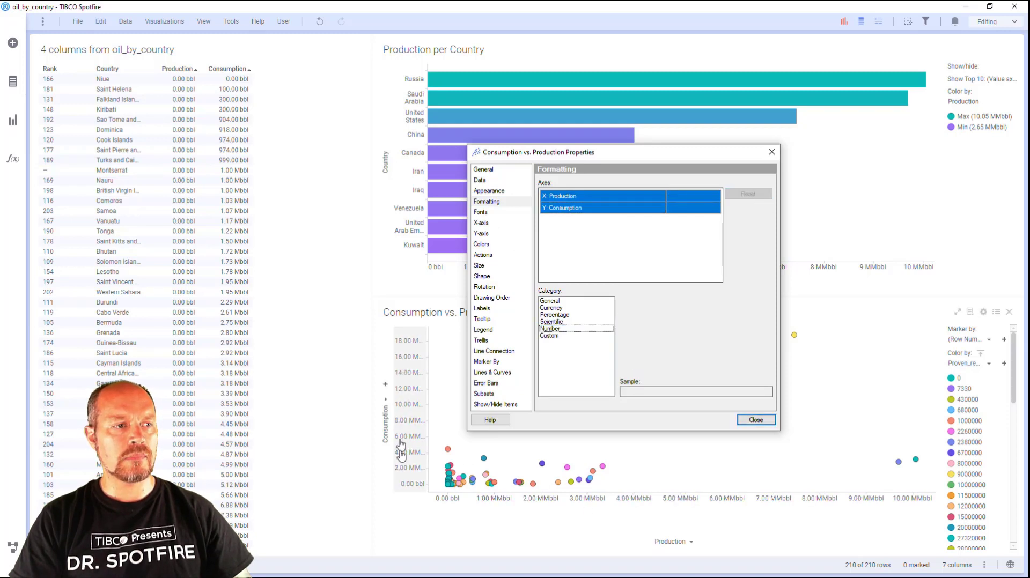